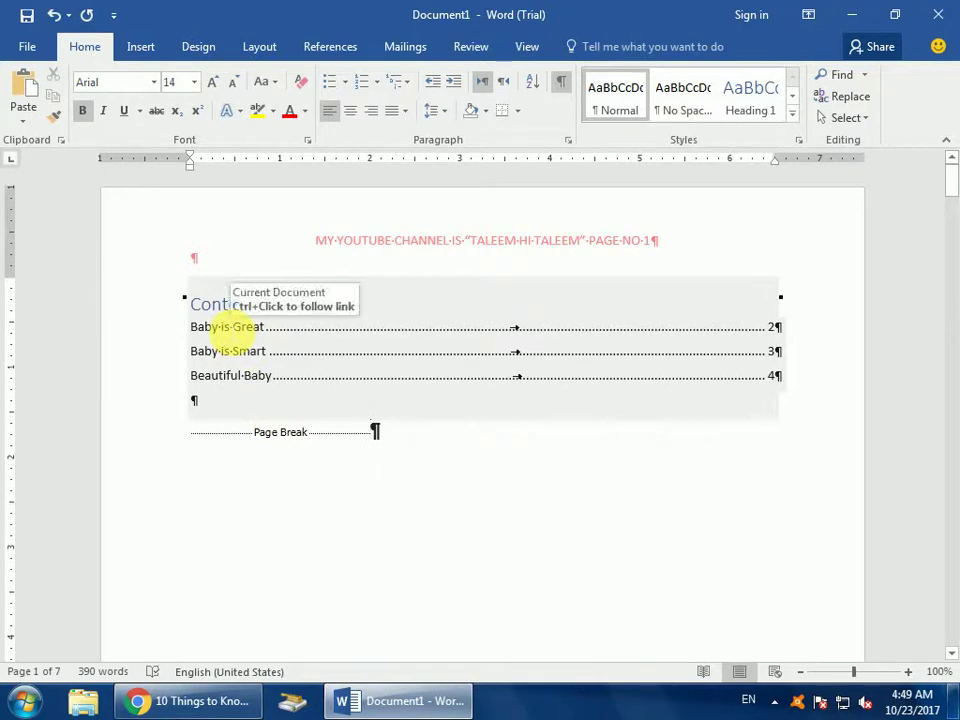
- Follow the Beautiful Baby contents entry to its page, and return to the start of the document
{"action": "left_click", "coordinate": [234, 383], "text": "ctrl"}
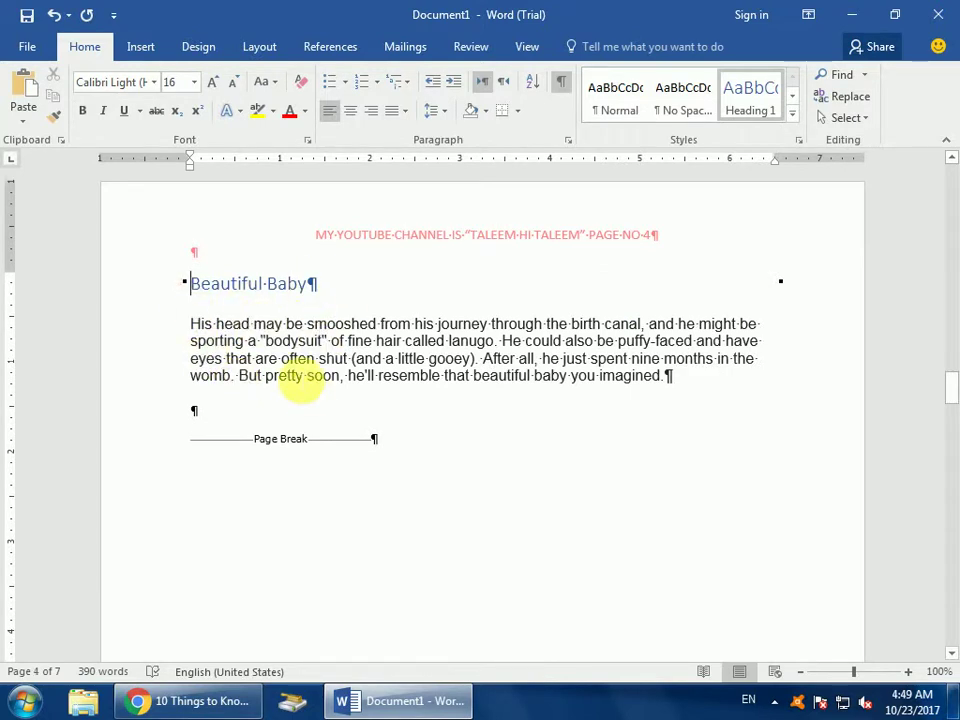
{"action": "key", "text": "ctrl+Home"}
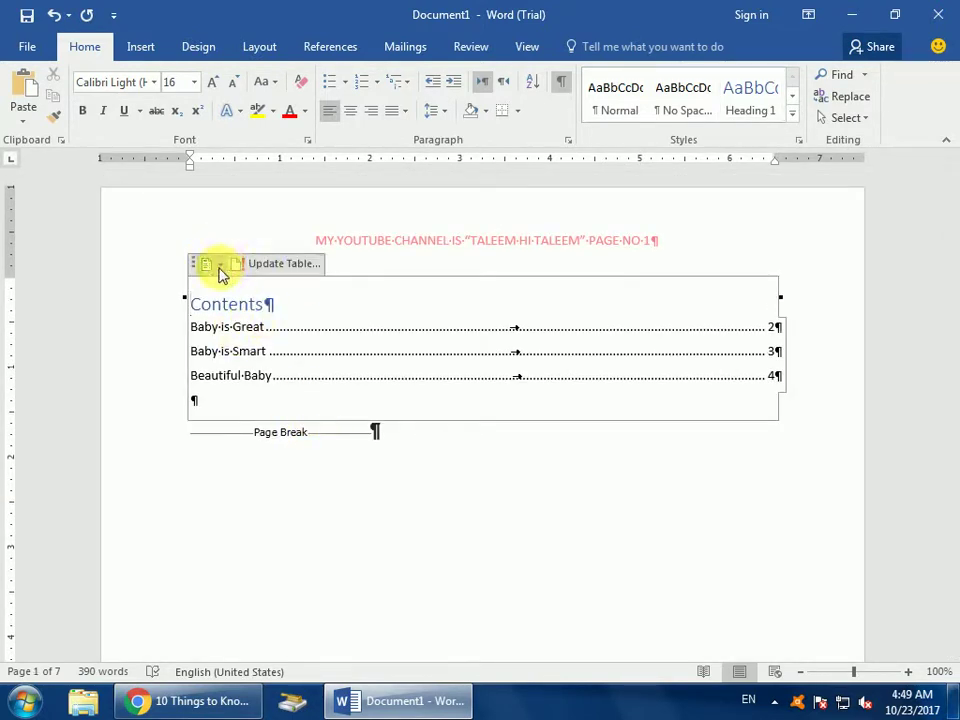
- Remove the existing table of contents and insert an Automatic Table 1 contents table before the page break on page 1
{"action": "left_click", "coordinate": [222, 268]}
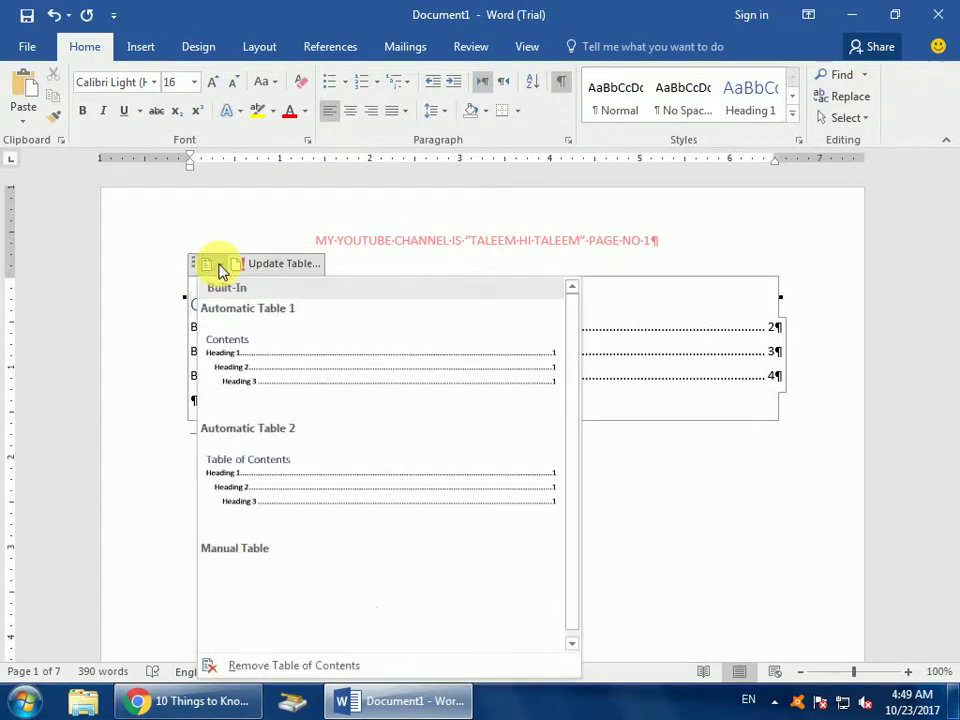
{"action": "left_click", "coordinate": [243, 662]}
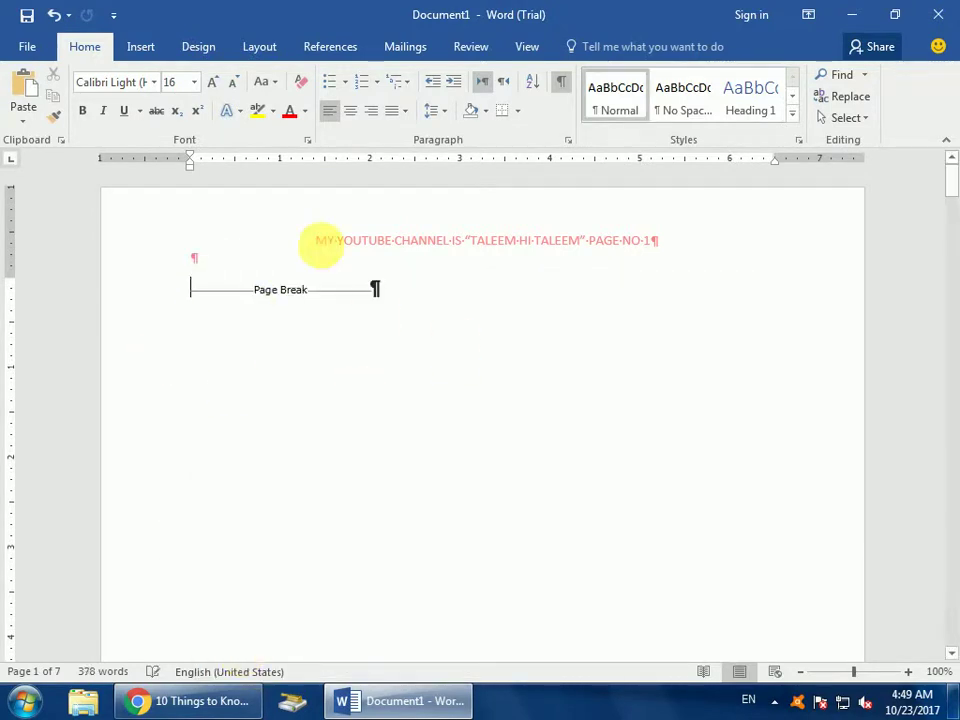
{"action": "left_click", "coordinate": [316, 49]}
{"action": "left_click", "coordinate": [58, 124]}
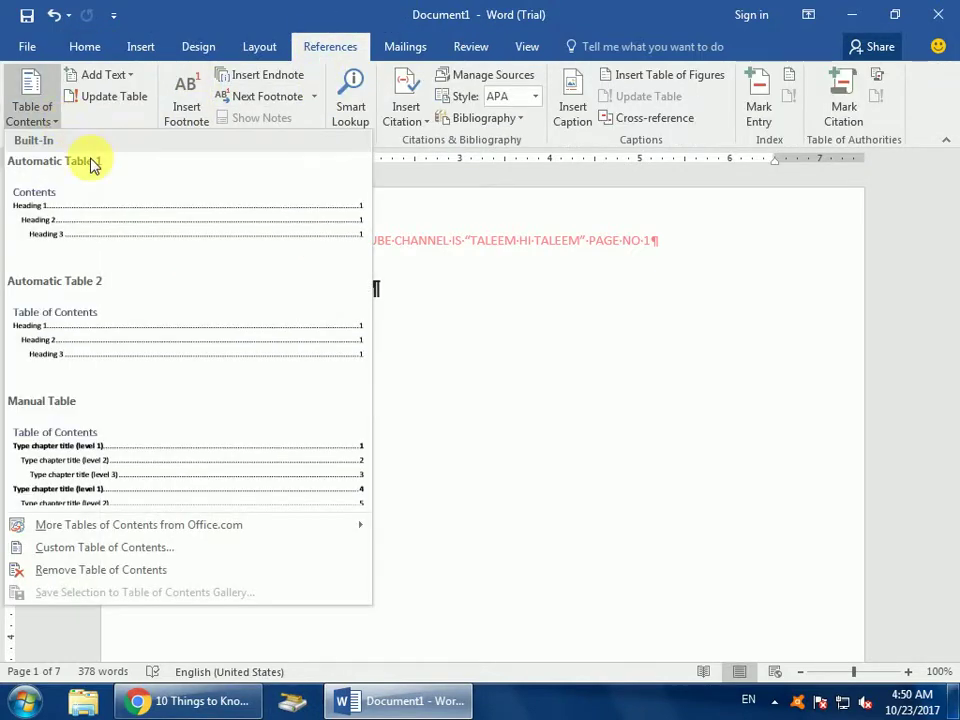
{"action": "left_click", "coordinate": [92, 216]}
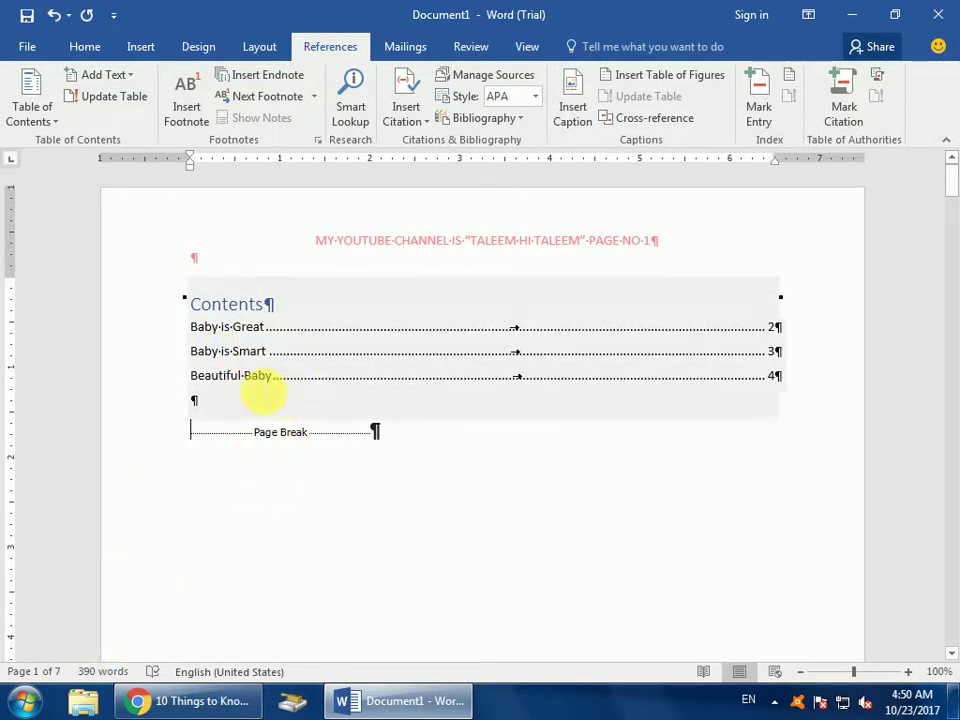
{"action": "left_click", "coordinate": [244, 477]}
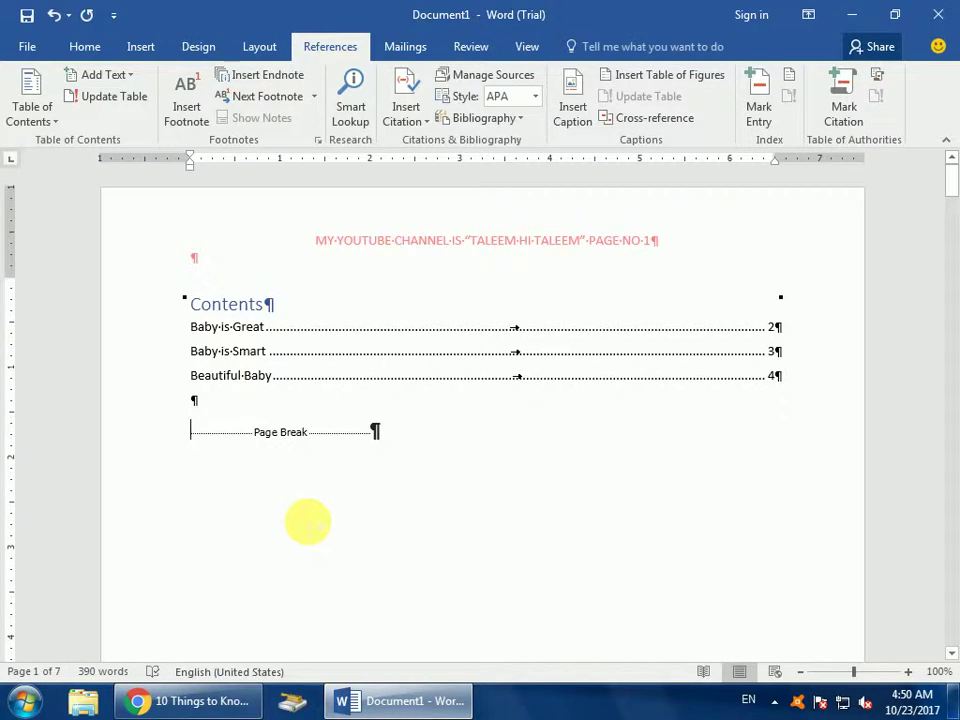
- Check which style is applied to the section headings on pages 2, 3 and 4
{"action": "key", "text": "Page_Down"}
{"action": "key", "text": "Page_Down"}
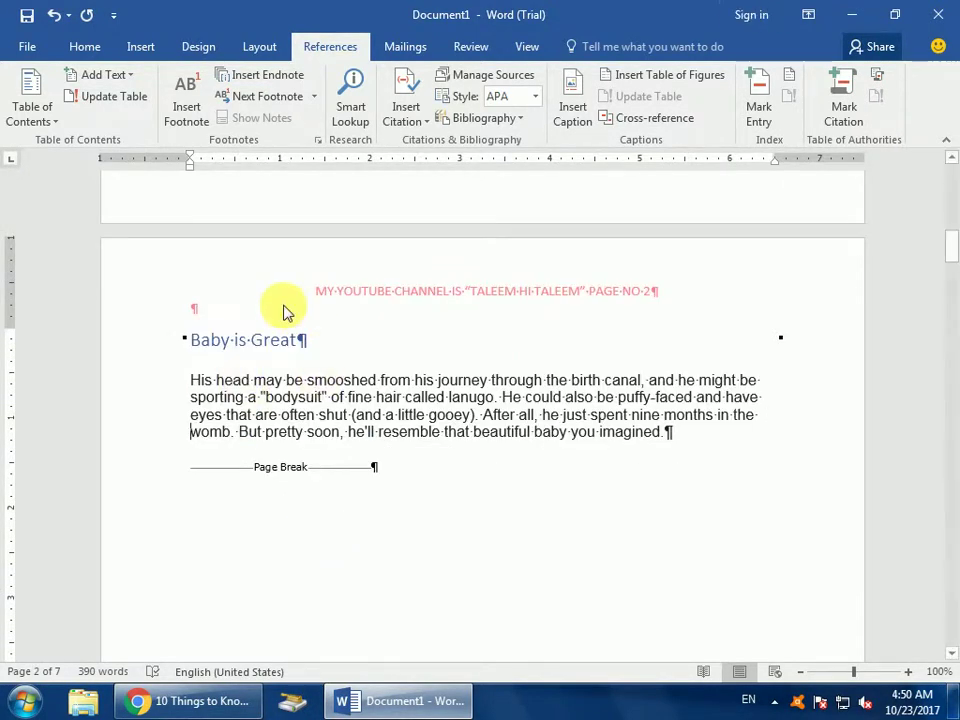
{"action": "left_click", "coordinate": [265, 340]}
{"action": "left_click", "coordinate": [85, 47]}
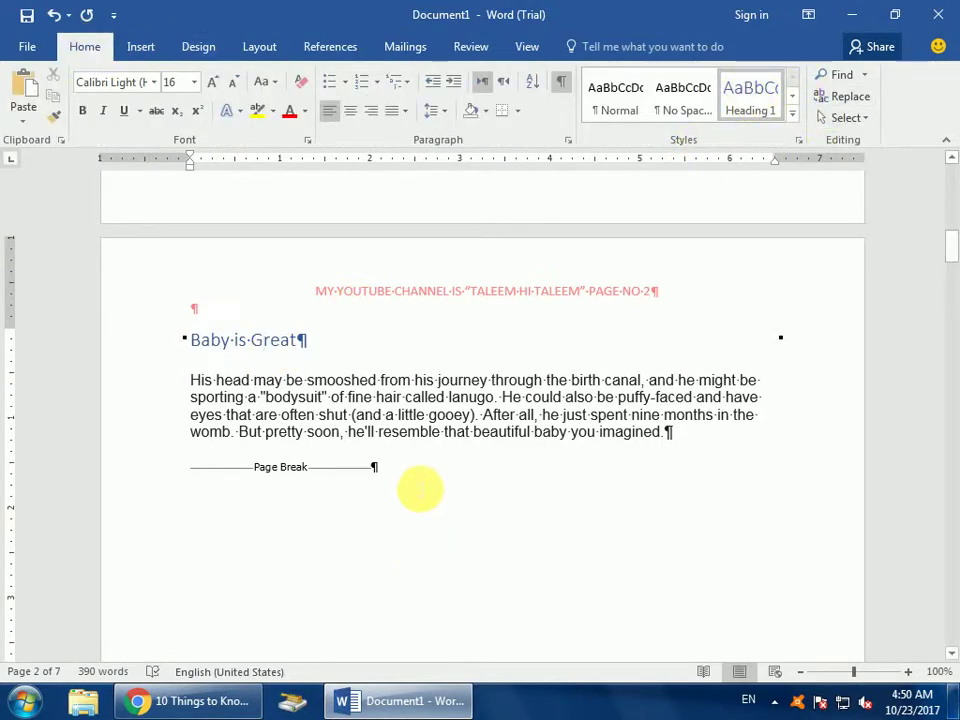
{"action": "left_click", "coordinate": [420, 527]}
{"action": "key", "text": "Page_Down"}
{"action": "key", "text": "Page_Down"}
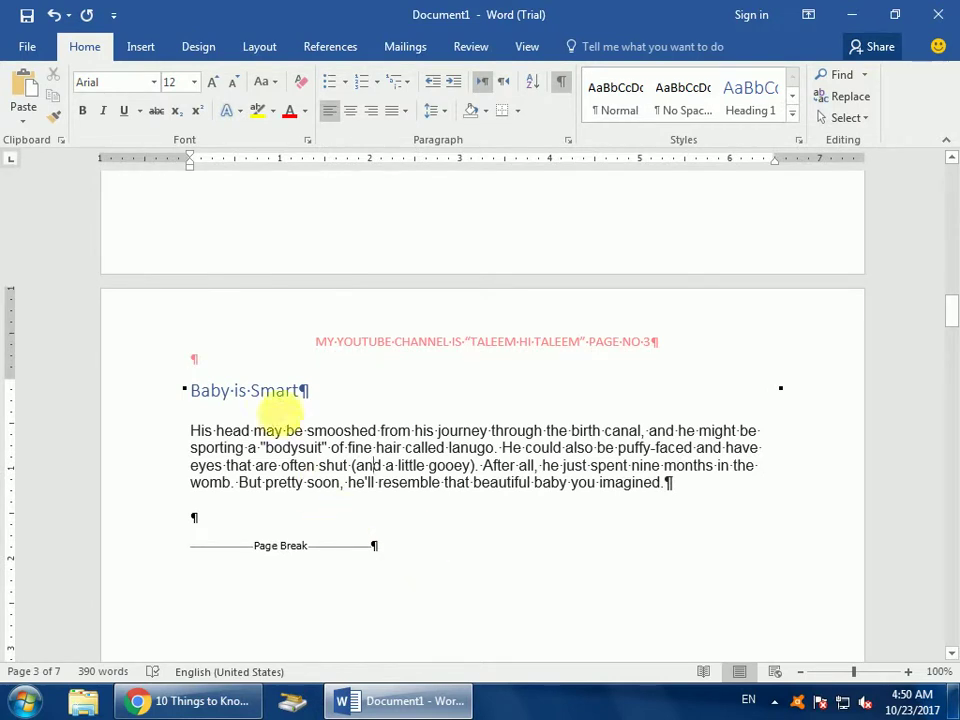
{"action": "left_click", "coordinate": [270, 390]}
{"action": "left_click", "coordinate": [362, 550]}
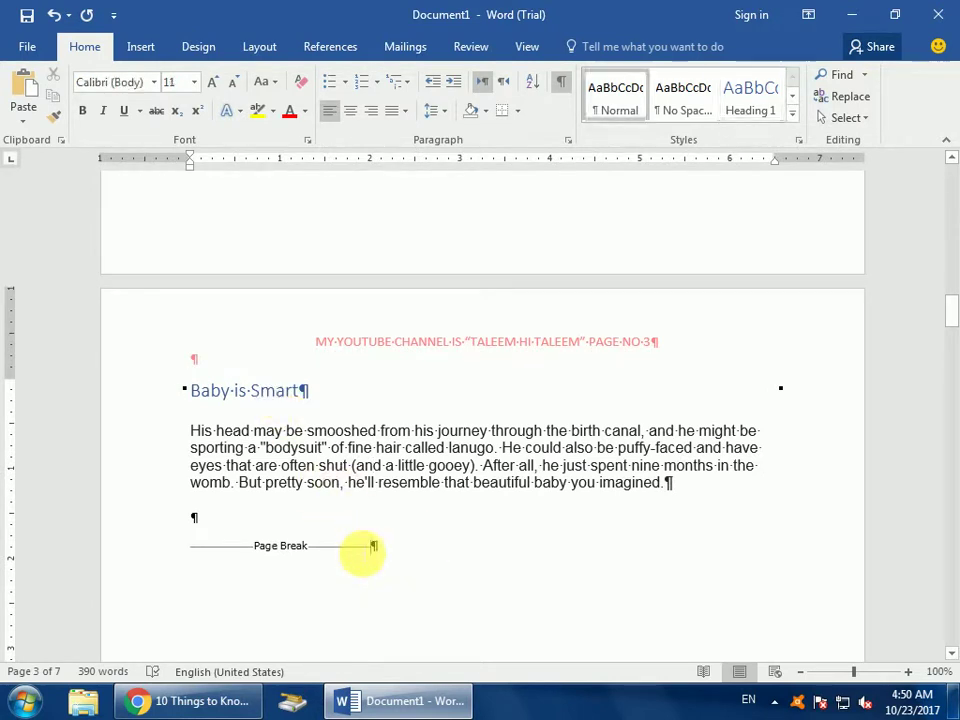
{"action": "key", "text": "Page_Down"}
{"action": "key", "text": "Page_Down"}
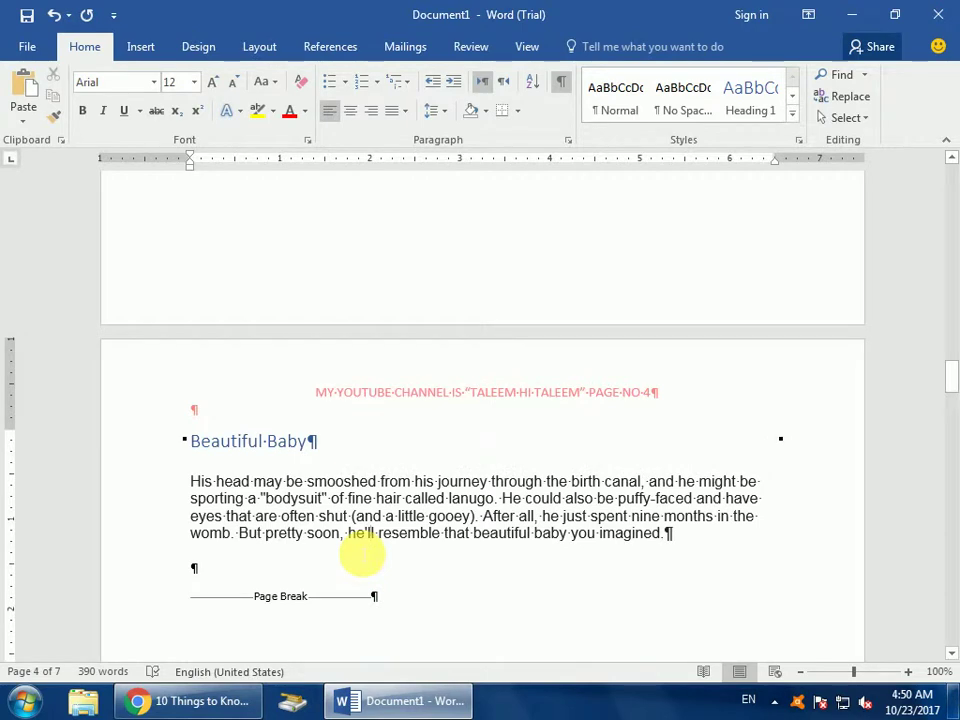
{"action": "left_click", "coordinate": [267, 441]}
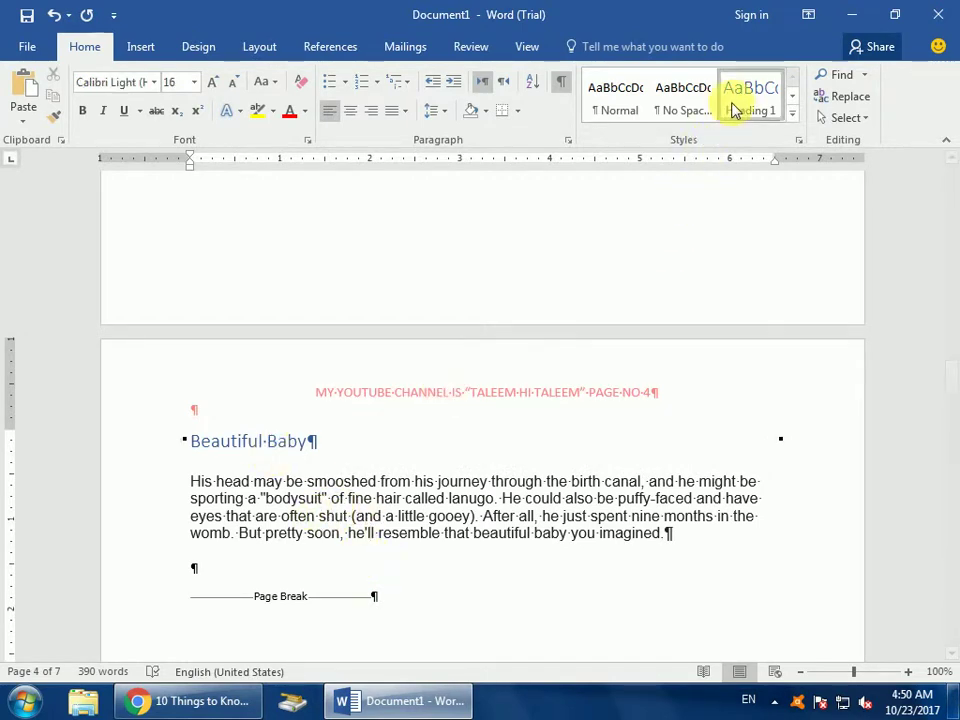
{"action": "left_click", "coordinate": [488, 602]}
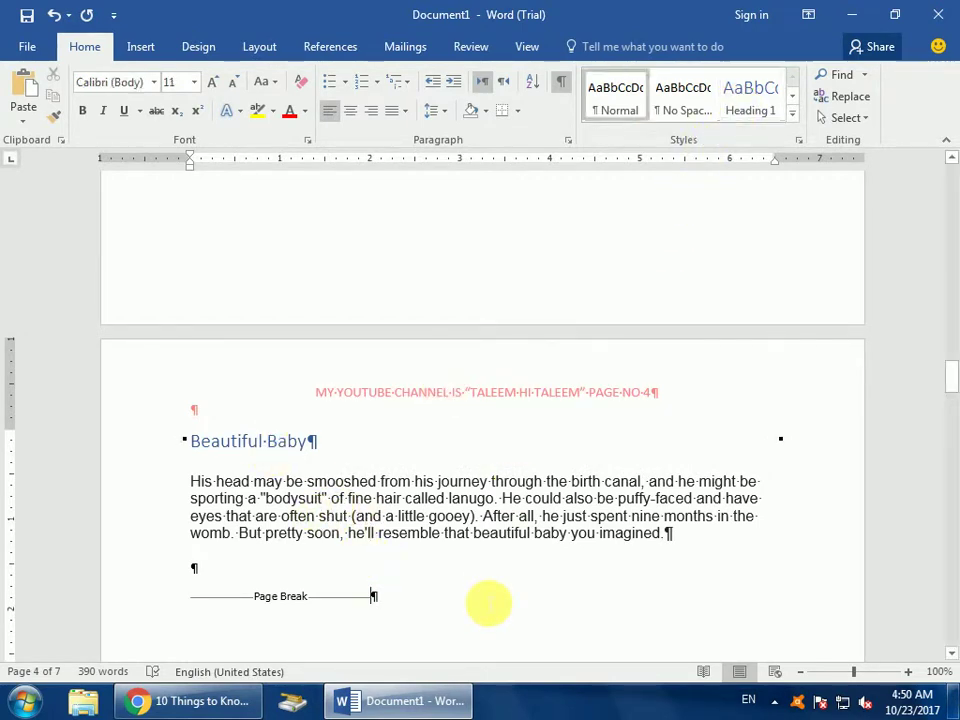
- Apply the Heading 1 style to the "Baby is Small" title on page 5
{"action": "key", "text": "Page_Down"}
{"action": "key", "text": "Page_Down"}
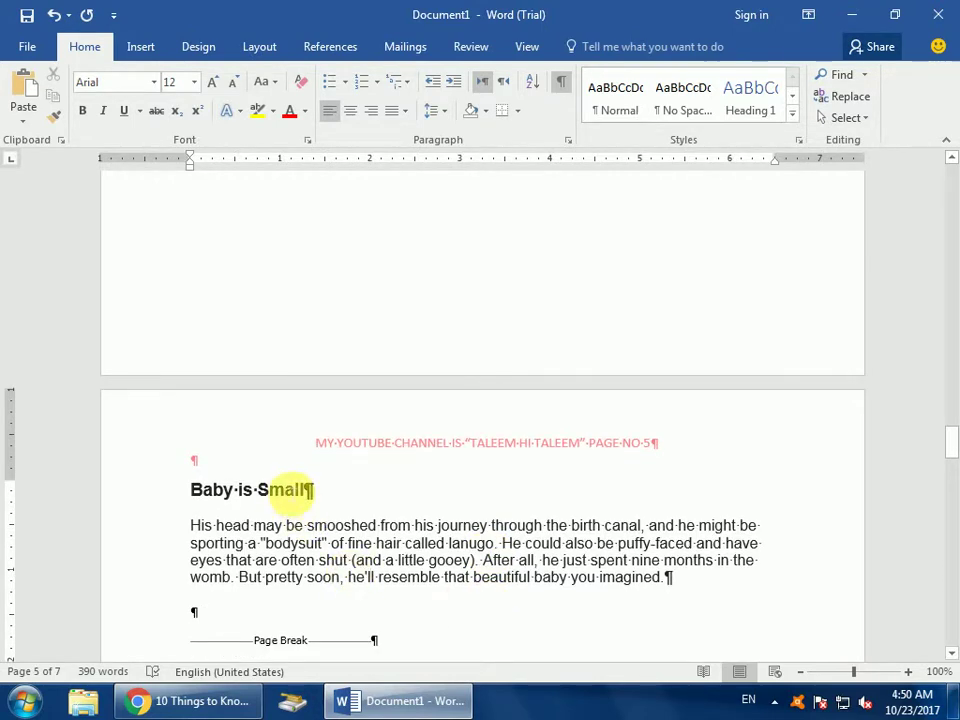
{"action": "left_click", "coordinate": [287, 489]}
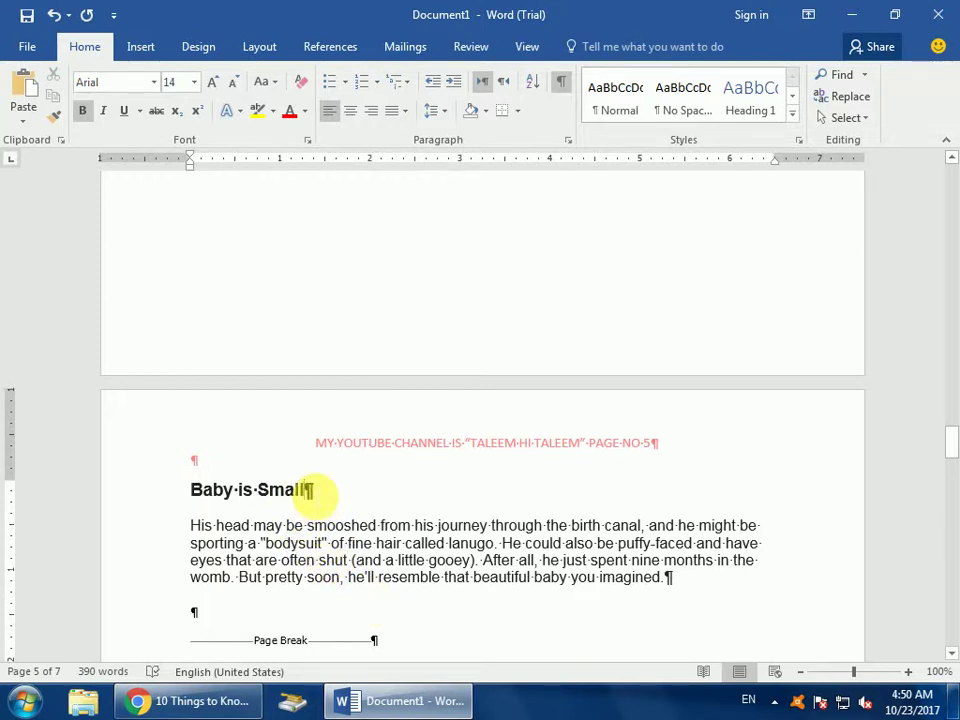
{"action": "triple_click", "coordinate": [313, 490]}
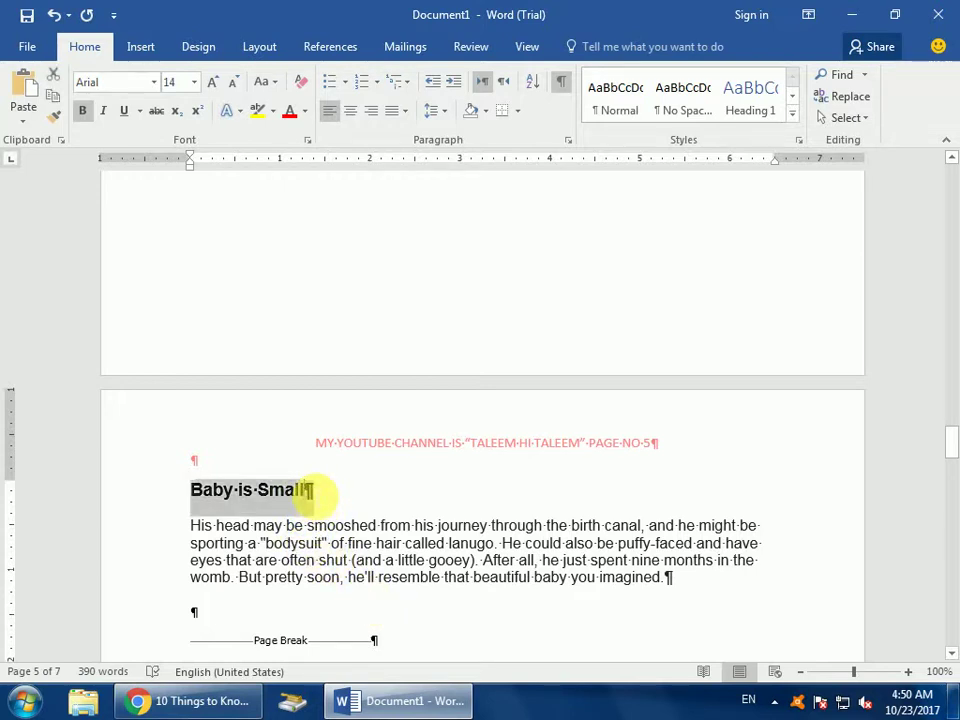
{"action": "left_click", "coordinate": [753, 103]}
{"action": "left_click", "coordinate": [508, 619]}
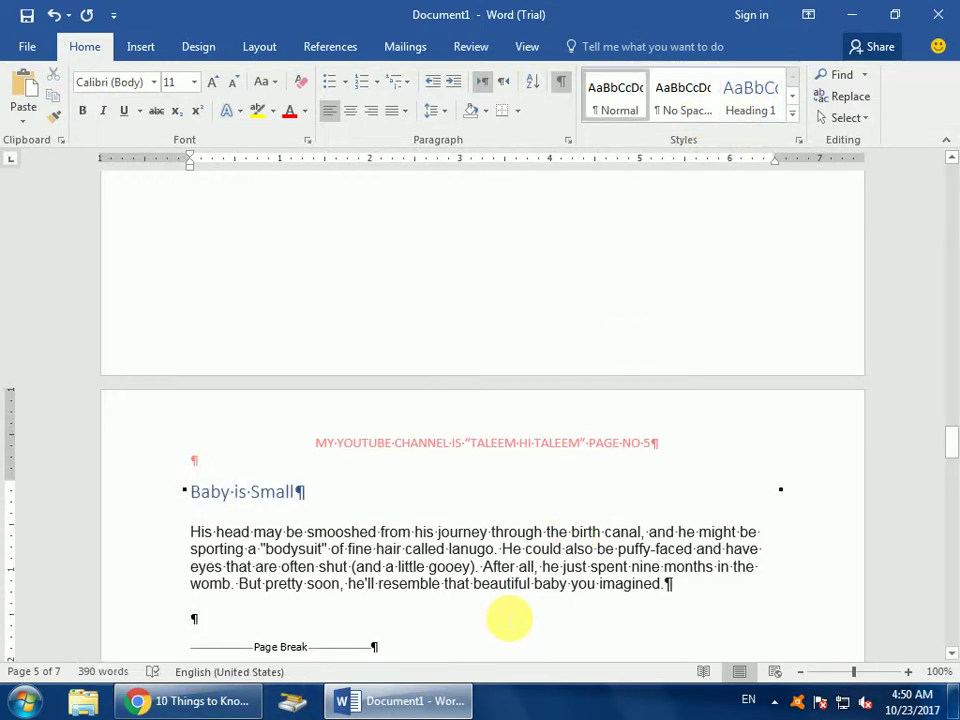
- Apply the Heading 1 style to the "Baby is Great" title on page 6
{"action": "key", "text": "Page_Down"}
{"action": "key", "text": "Page_Down"}
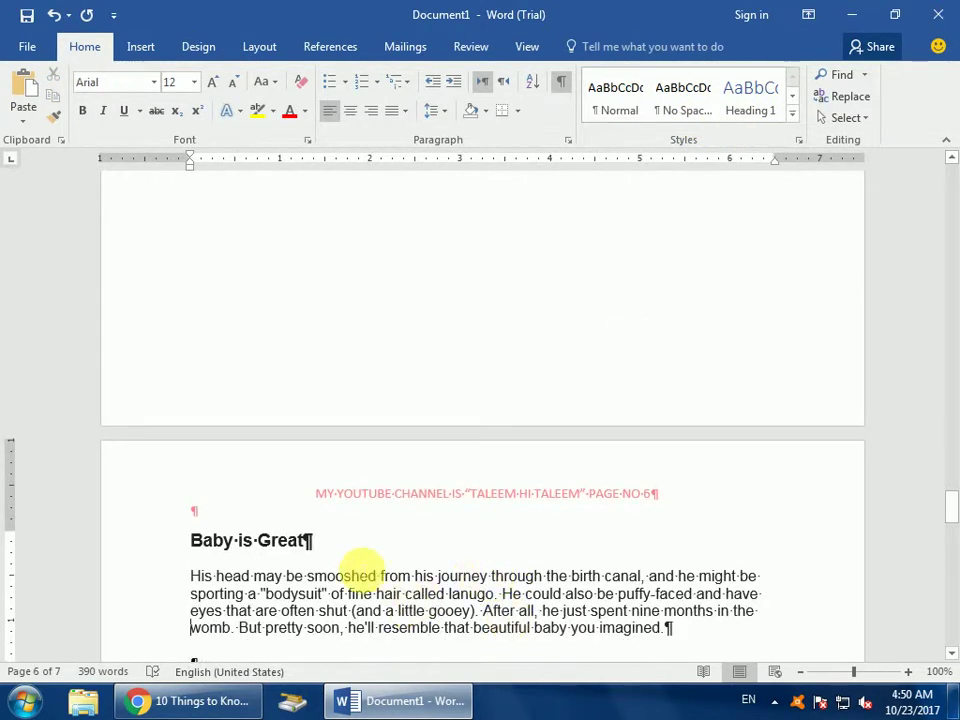
{"action": "triple_click", "coordinate": [308, 540]}
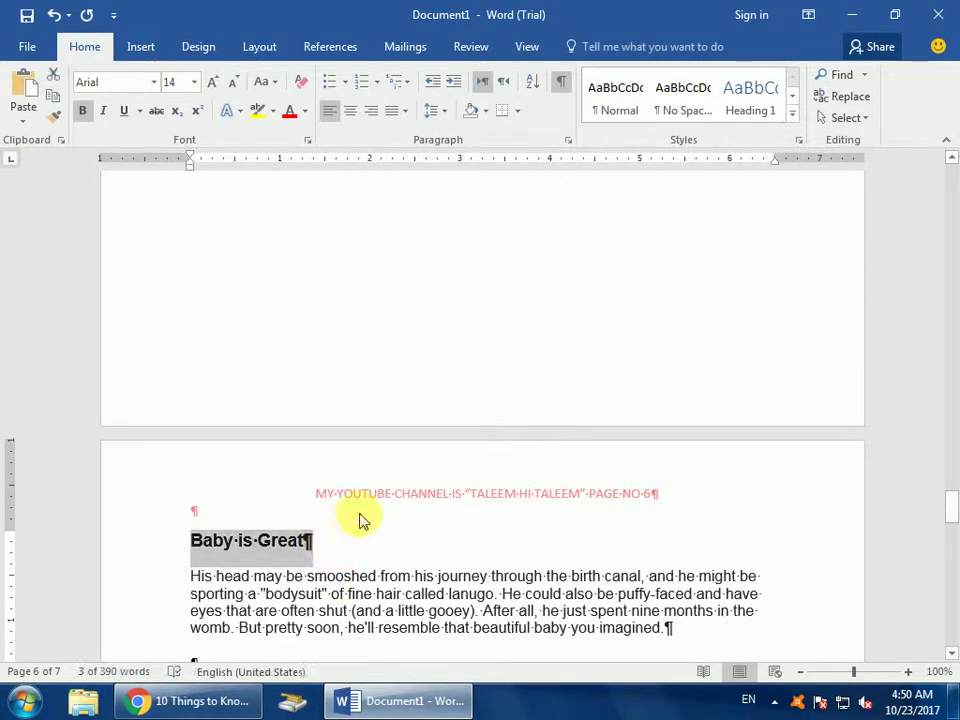
{"action": "left_click", "coordinate": [737, 105]}
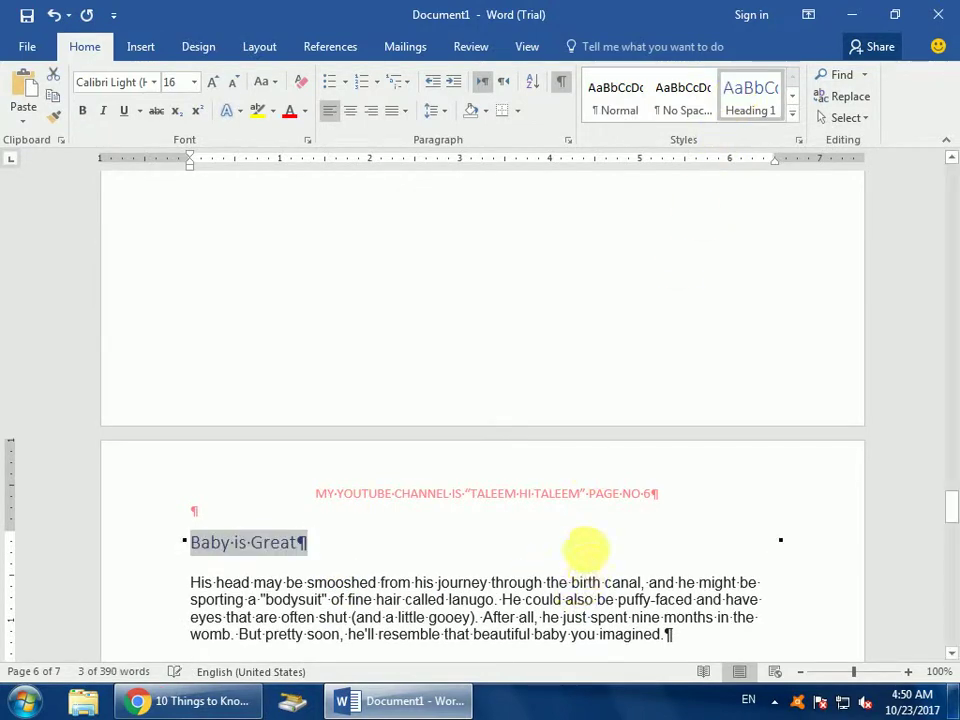
{"action": "left_click", "coordinate": [583, 553]}
- Apply the Heading 1 style to the "Baby is Very Fast" title on page 7
{"action": "scroll", "coordinate": [588, 545], "scroll_direction": "down", "scroll_amount": 1}
{"action": "scroll", "coordinate": [589, 553], "scroll_direction": "down", "scroll_amount": 10}
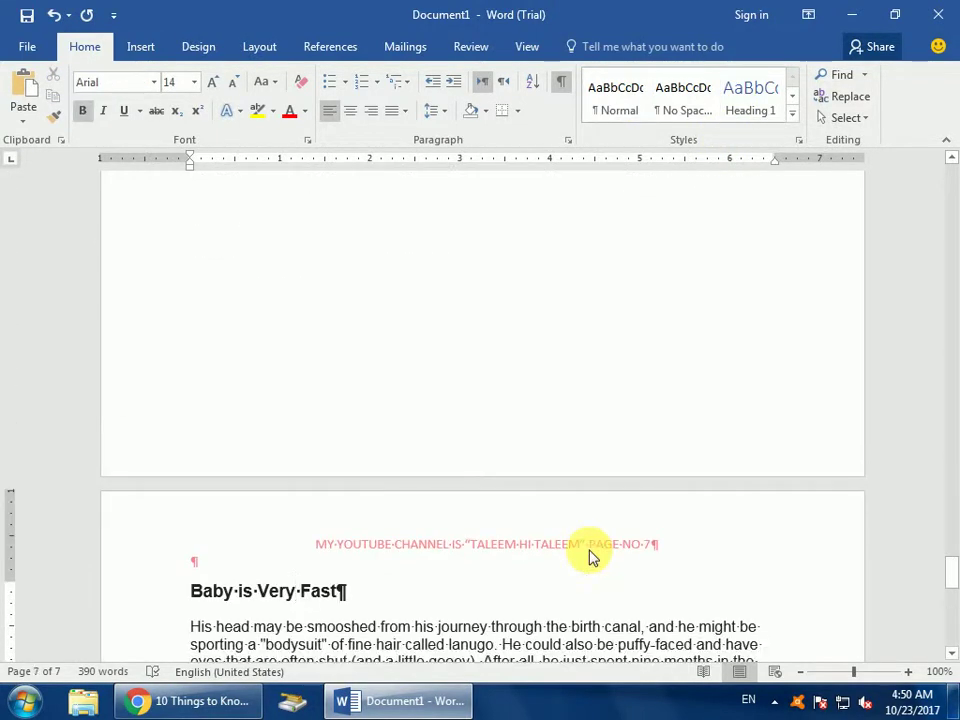
{"action": "triple_click", "coordinate": [365, 587]}
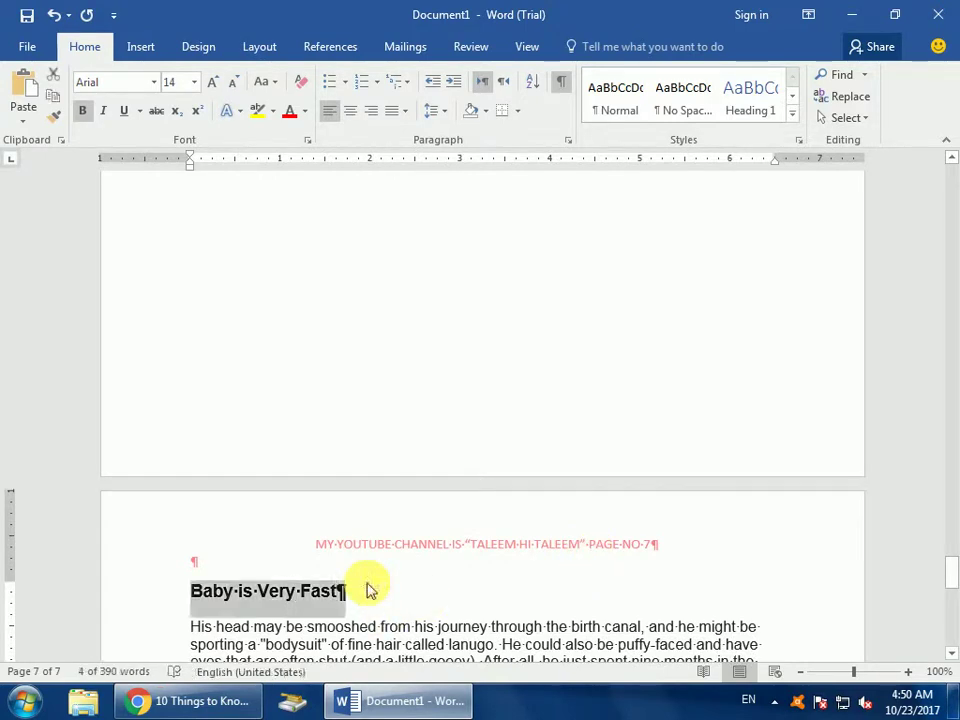
{"action": "left_click", "coordinate": [745, 110]}
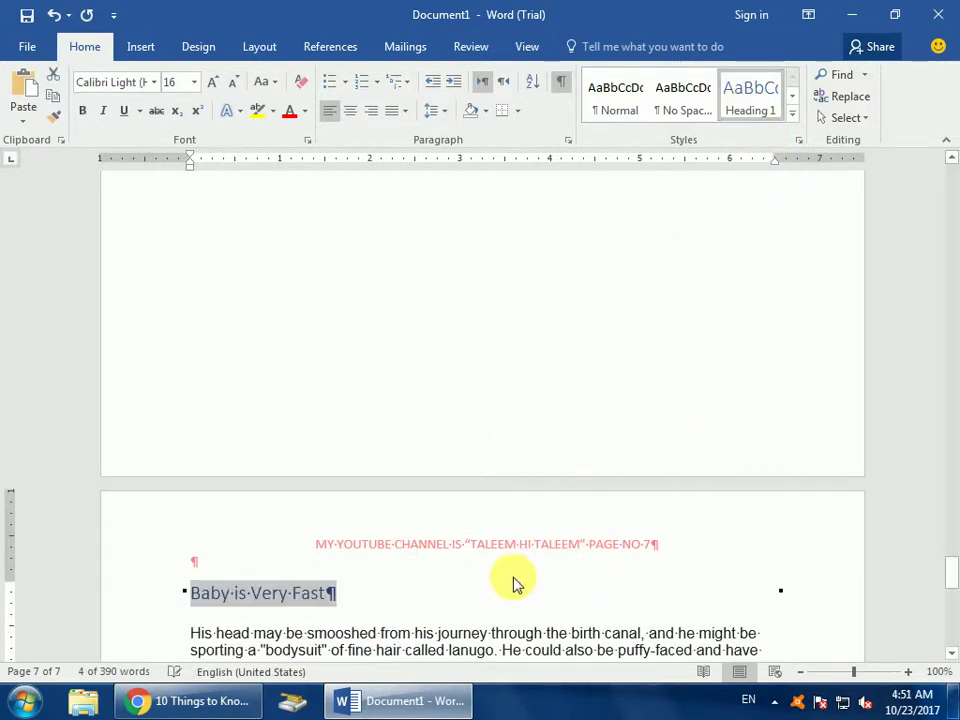
{"action": "left_click", "coordinate": [510, 578]}
- Update the entire table of contents on page 1 to include the newly styled headings
{"action": "scroll", "coordinate": [517, 587], "scroll_direction": "down", "scroll_amount": 5}
{"action": "scroll", "coordinate": [517, 587], "scroll_direction": "down", "scroll_amount": 1}
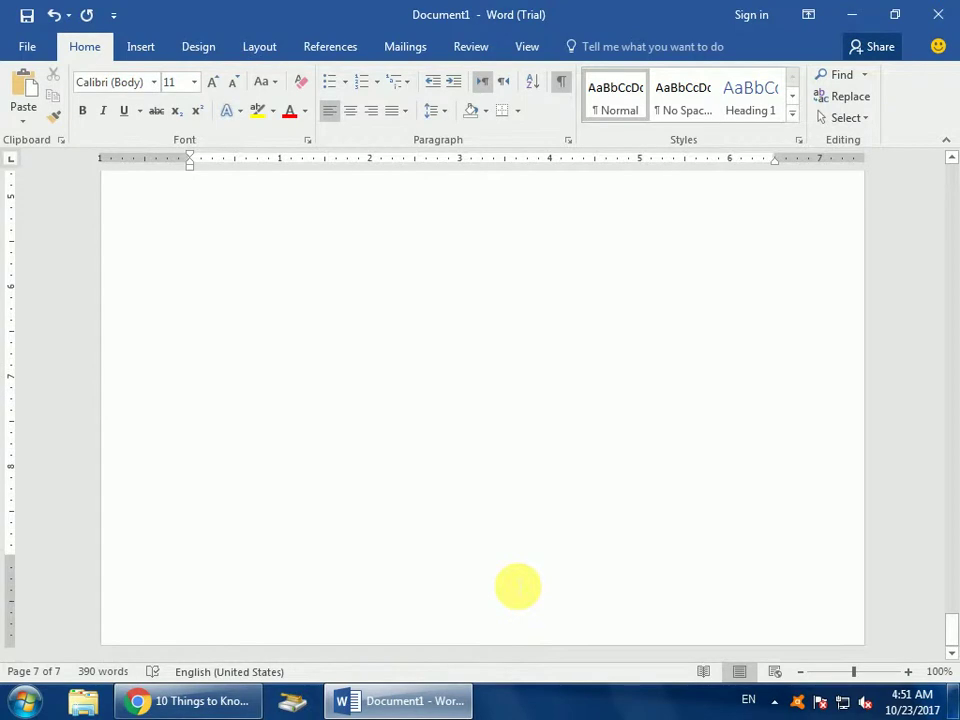
{"action": "key", "text": "ctrl+Home"}
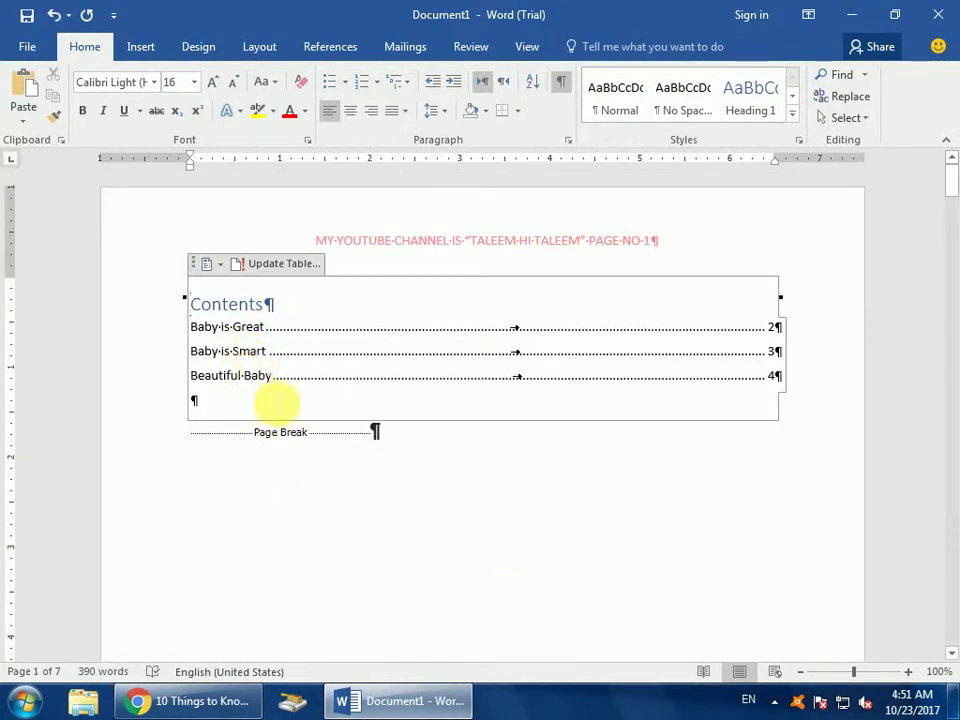
{"action": "left_click", "coordinate": [260, 268]}
{"action": "left_click", "coordinate": [380, 349]}
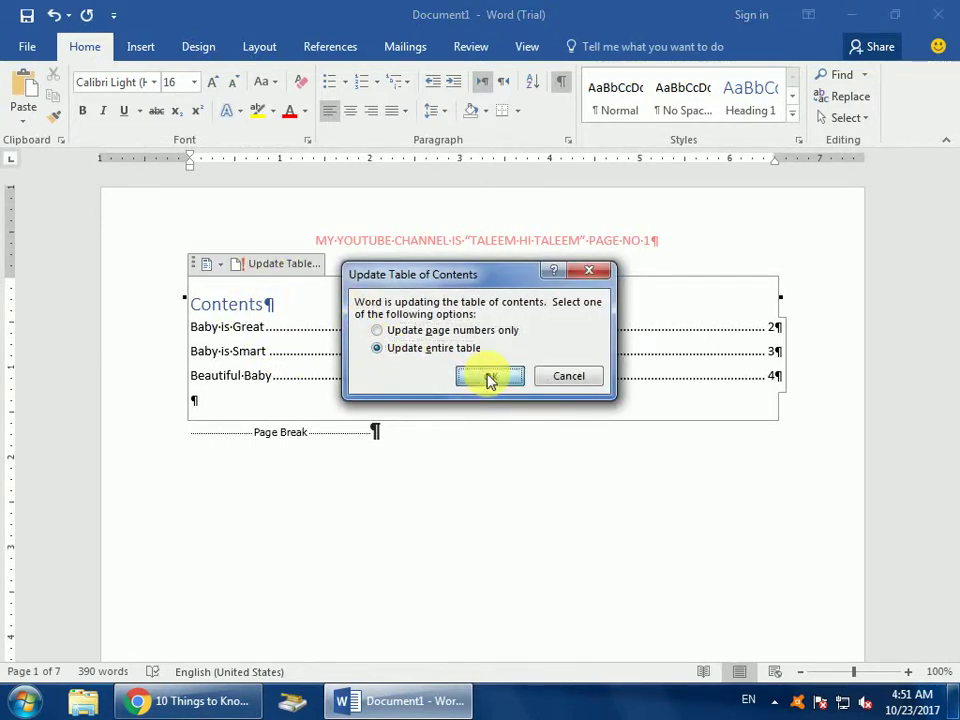
{"action": "left_click", "coordinate": [490, 378]}
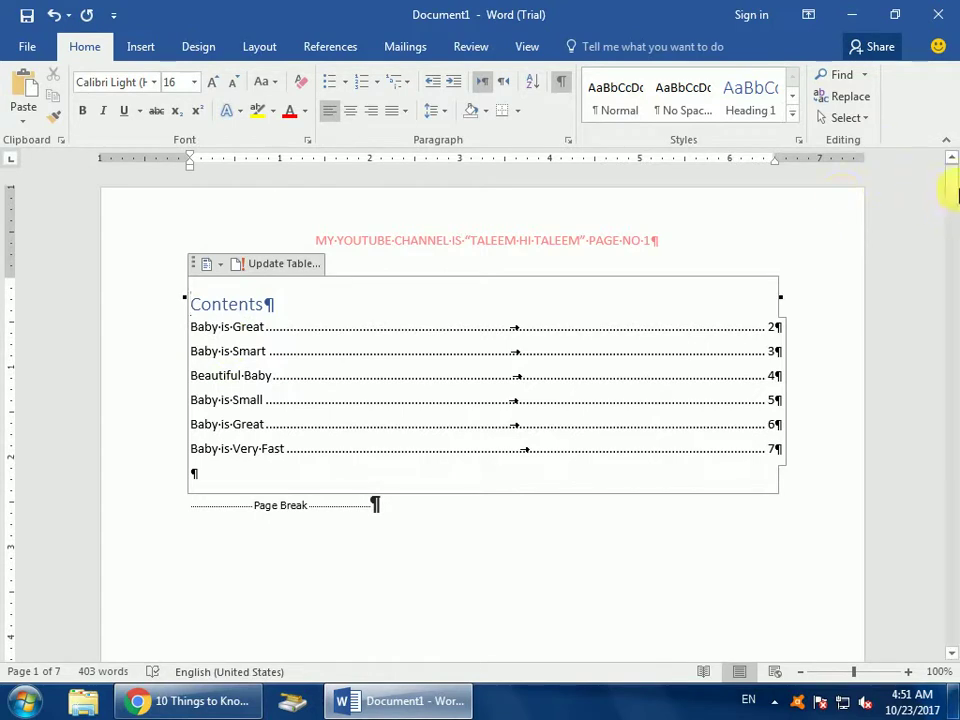
- Examine the "Baby is Great" heading on page 2 and return to the table of contents
{"action": "left_click_drag", "start_coordinate": [943, 182], "coordinate": [950, 255]}
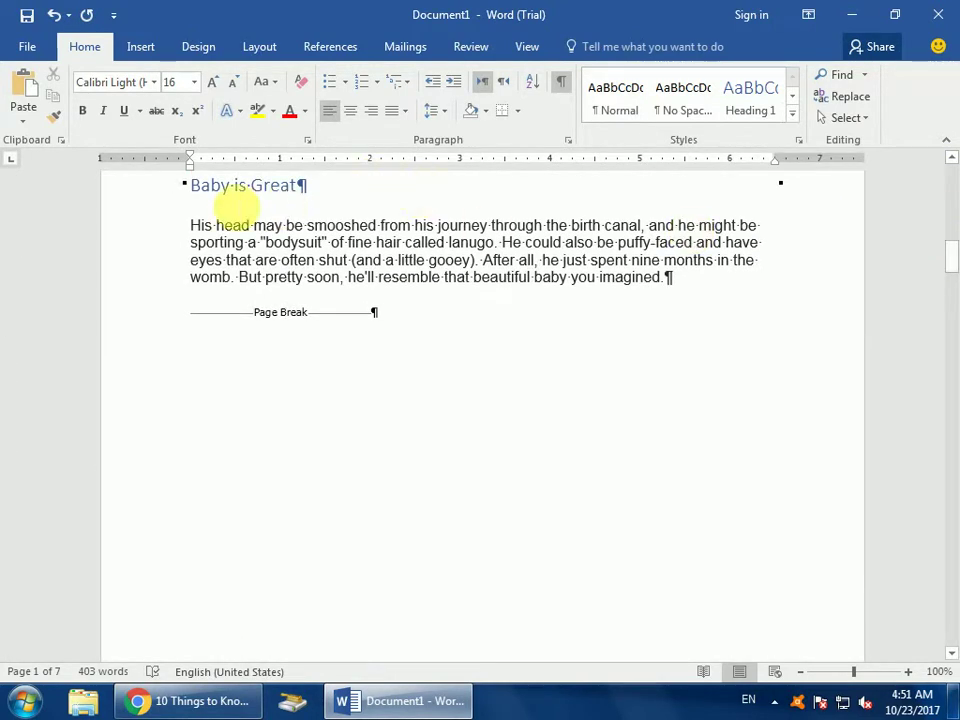
{"action": "left_click", "coordinate": [298, 186]}
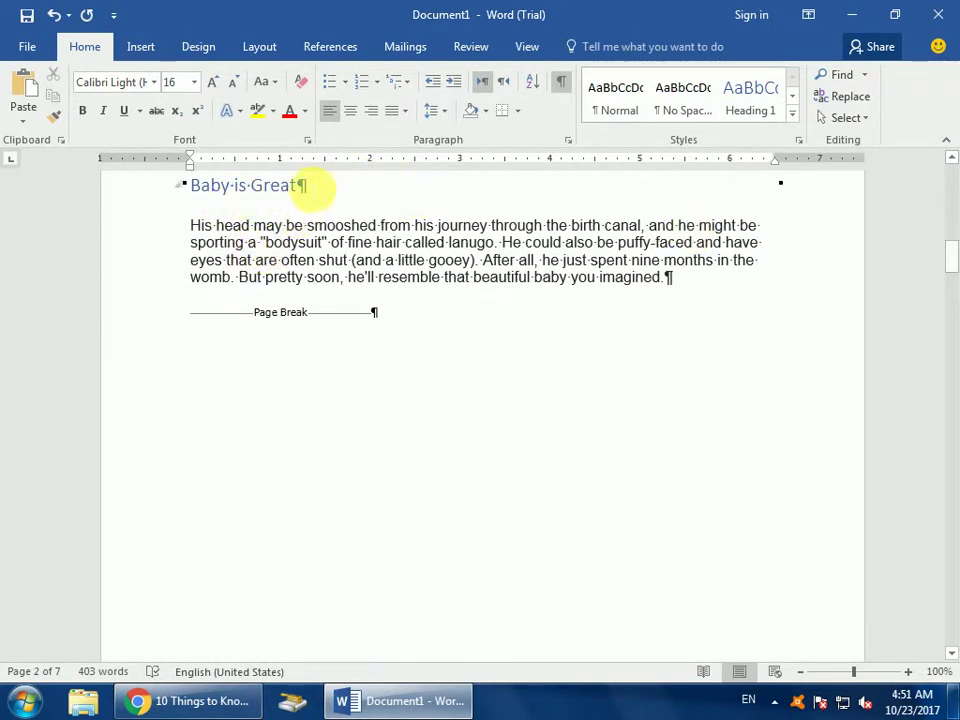
{"action": "scroll", "coordinate": [952, 260], "scroll_direction": "up", "scroll_amount": 2}
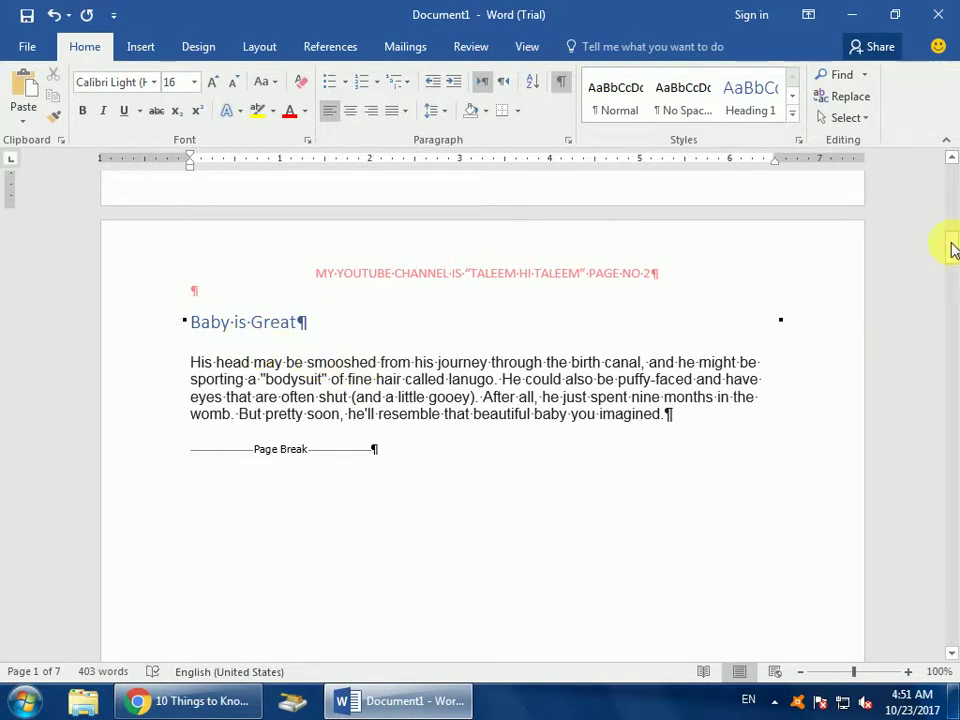
{"action": "left_click_drag", "start_coordinate": [952, 248], "coordinate": [945, 183]}
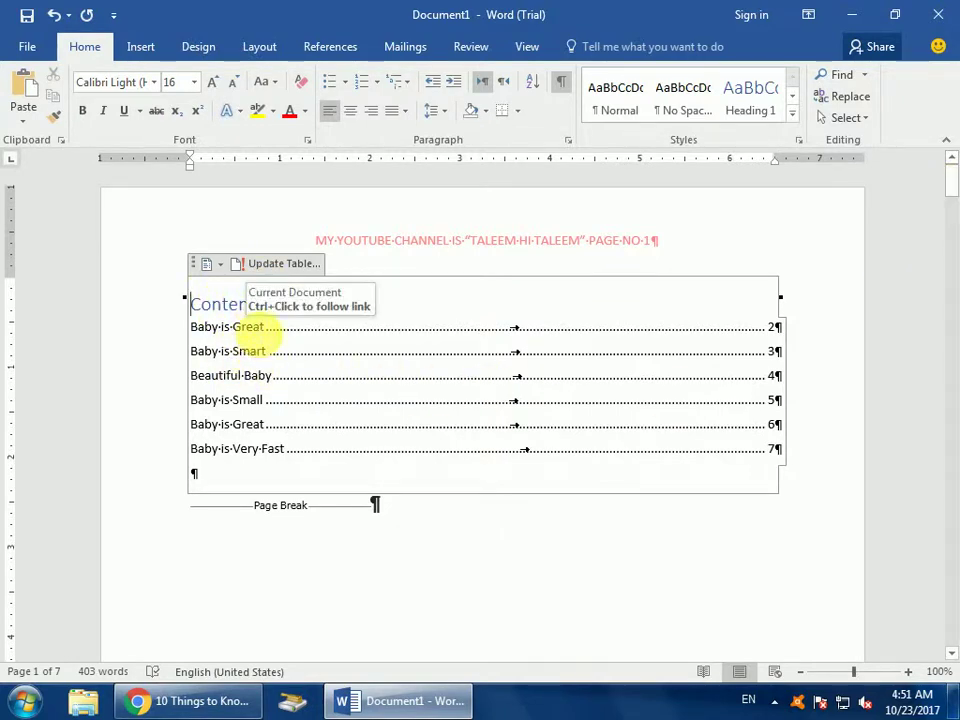
- Try rewriting the first table of contents entry directly as "Baby is great t", and undo back past the last table update
{"action": "left_click", "coordinate": [272, 337]}
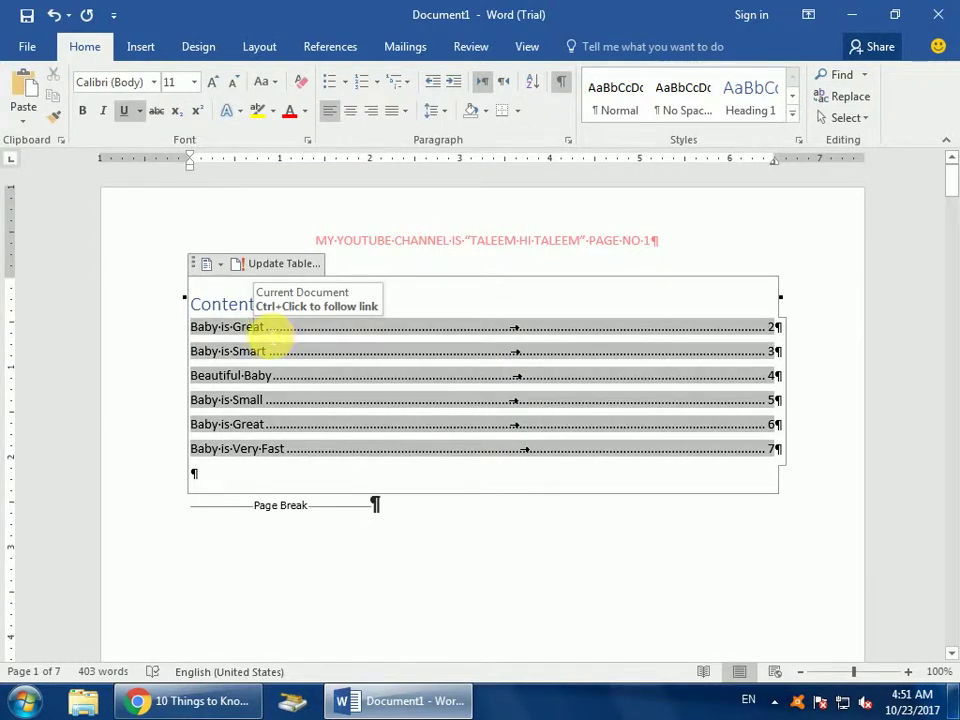
{"action": "double_click", "coordinate": [288, 341]}
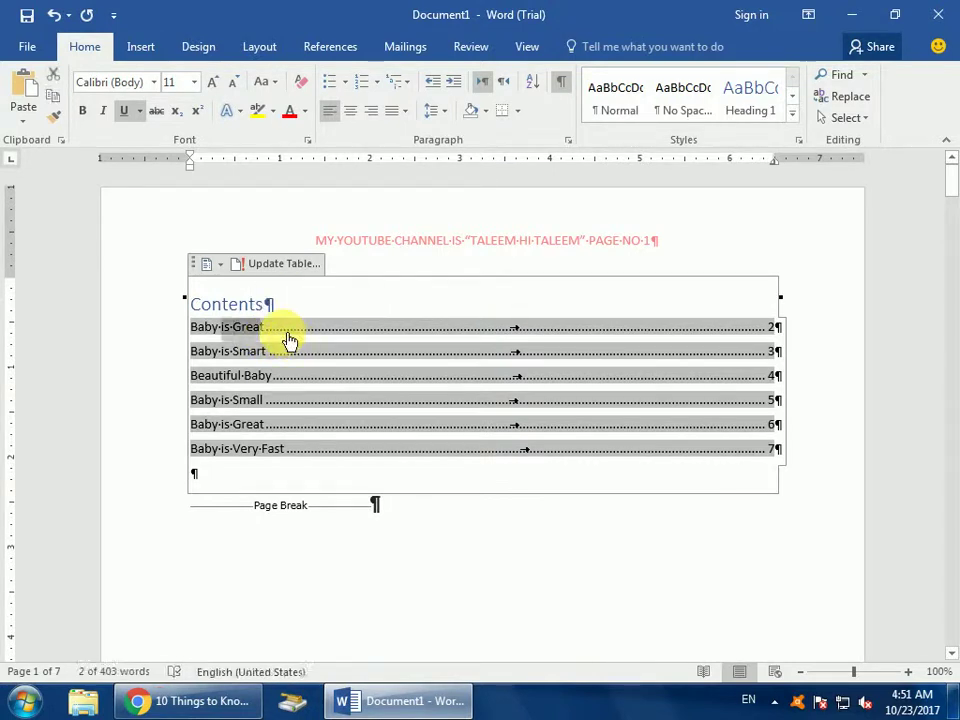
{"action": "key", "text": "BackSpace"}
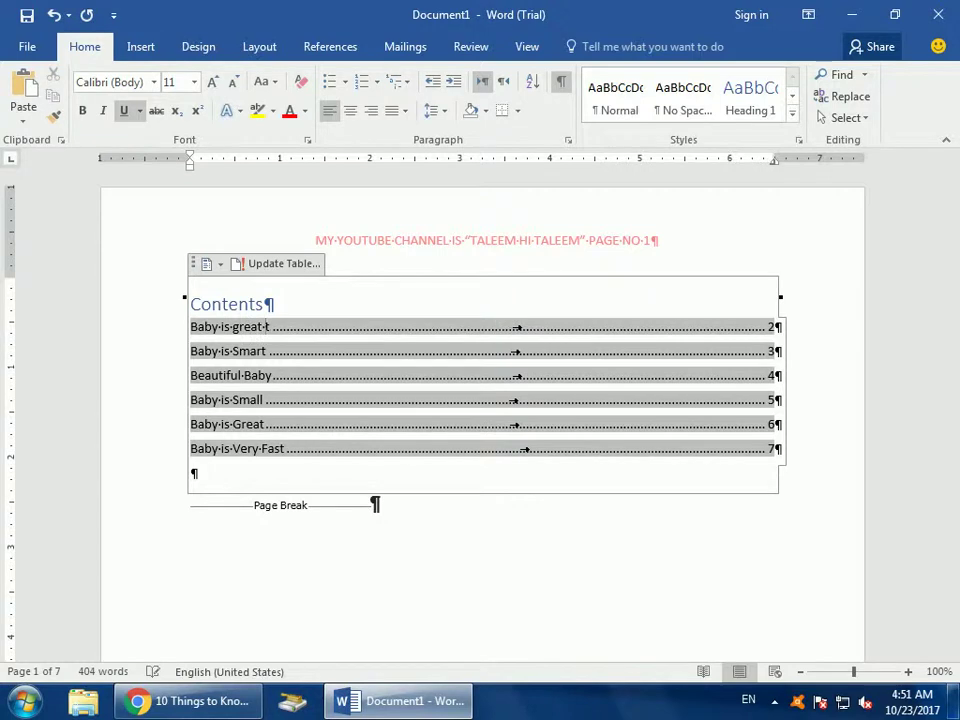
{"action": "type", "text": "great t"}
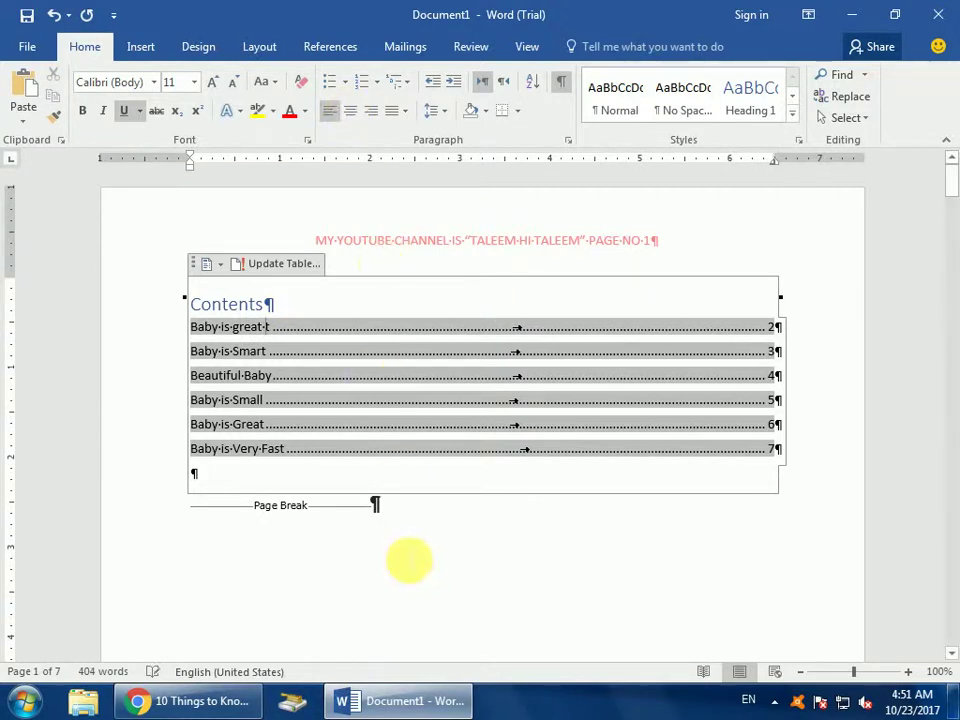
{"action": "left_click", "coordinate": [407, 561]}
{"action": "mouse_move", "coordinate": [950, 178]}
{"action": "left_mouse_down"}
{"action": "mouse_move", "coordinate": [949, 268]}
{"action": "mouse_move", "coordinate": [949, 187]}
{"action": "left_mouse_up"}
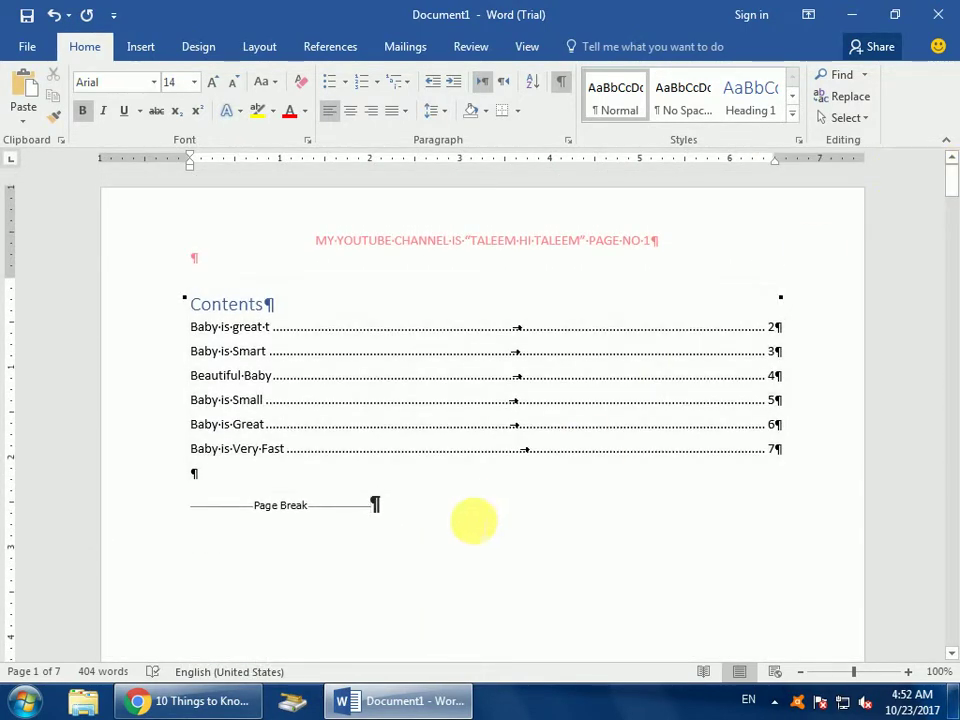
{"action": "key", "text": "ctrl+z"}
{"action": "key", "text": "ctrl+z"}
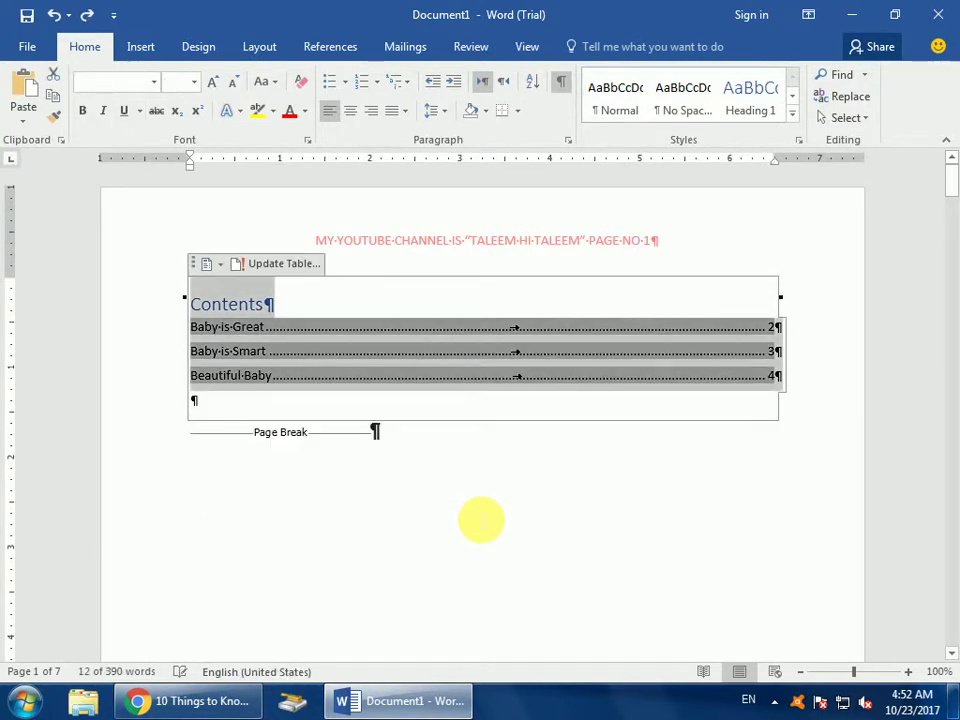
- Update the page numbers only in the table of contents, followed by an update of the entire table
{"action": "left_click", "coordinate": [284, 264]}
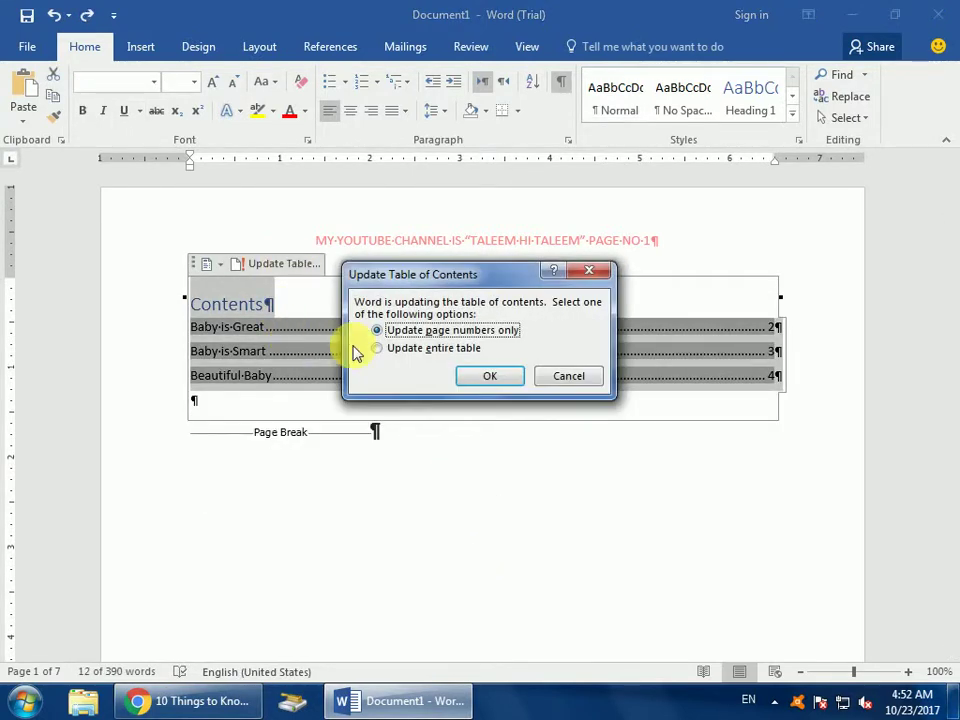
{"action": "left_click", "coordinate": [488, 378]}
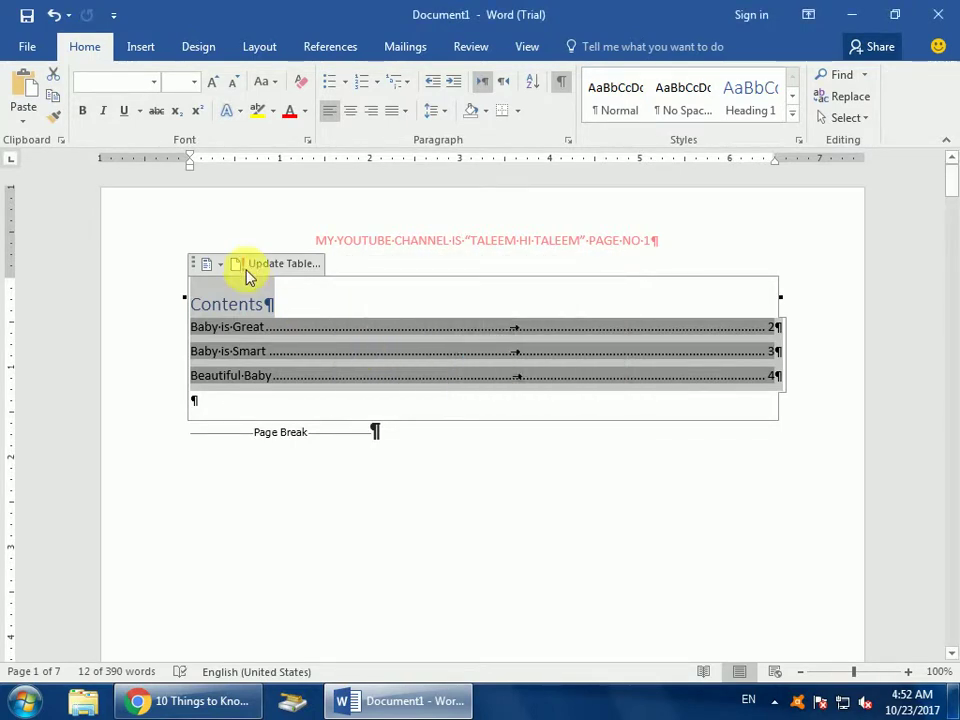
{"action": "left_click", "coordinate": [284, 264]}
{"action": "left_click", "coordinate": [405, 348]}
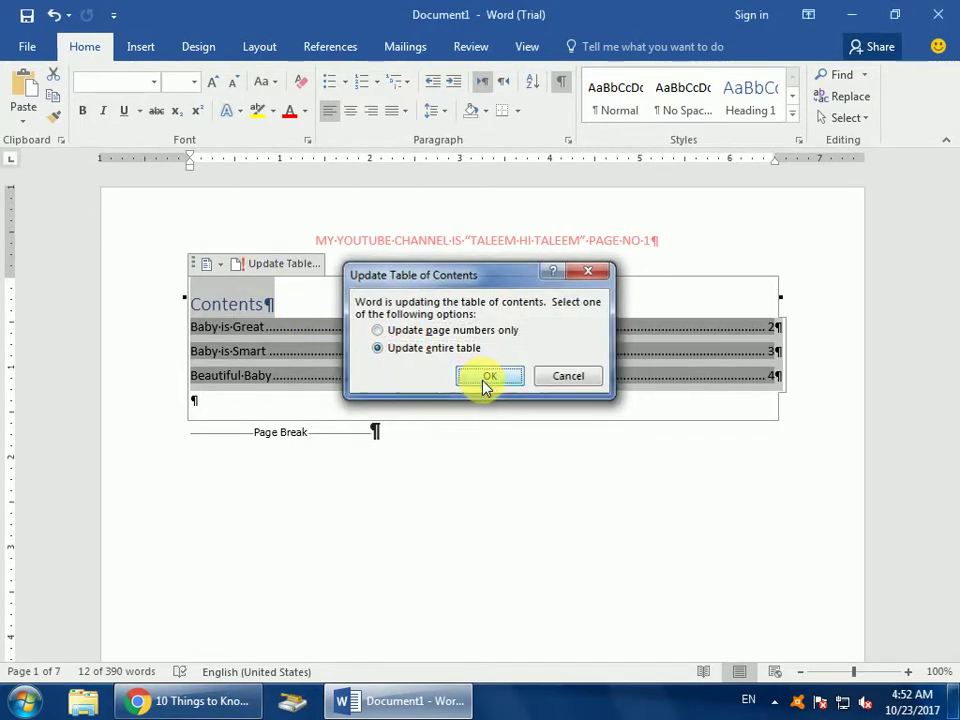
{"action": "left_click", "coordinate": [488, 377]}
{"action": "left_click", "coordinate": [199, 534]}
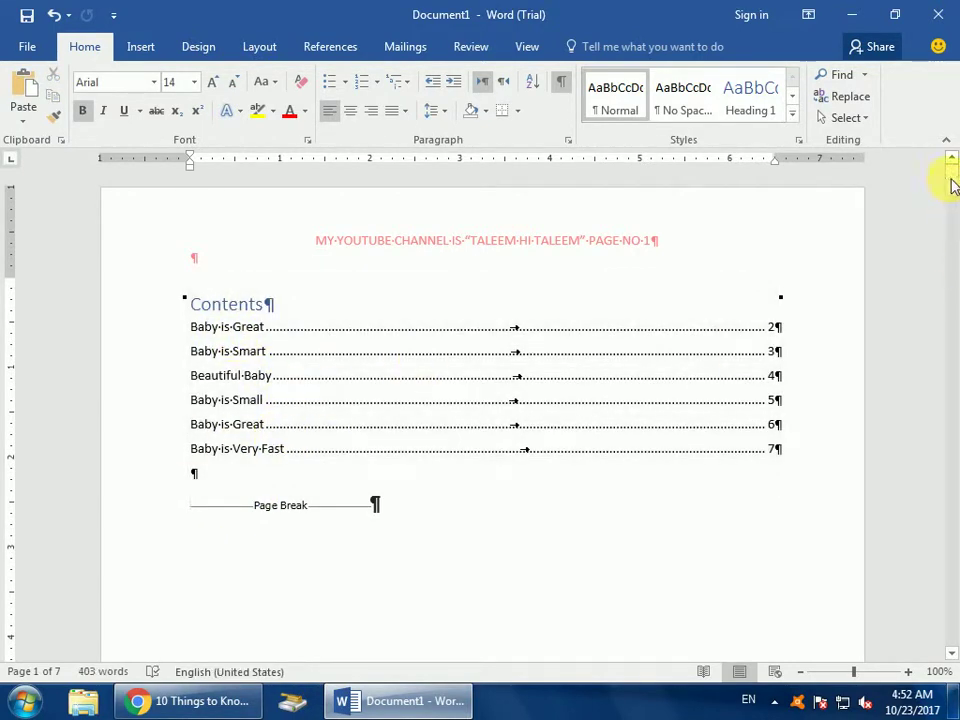
- Replace the "Baby is Great" heading on page 2 with "Man is Good"
{"action": "left_click_drag", "start_coordinate": [950, 186], "coordinate": [950, 253]}
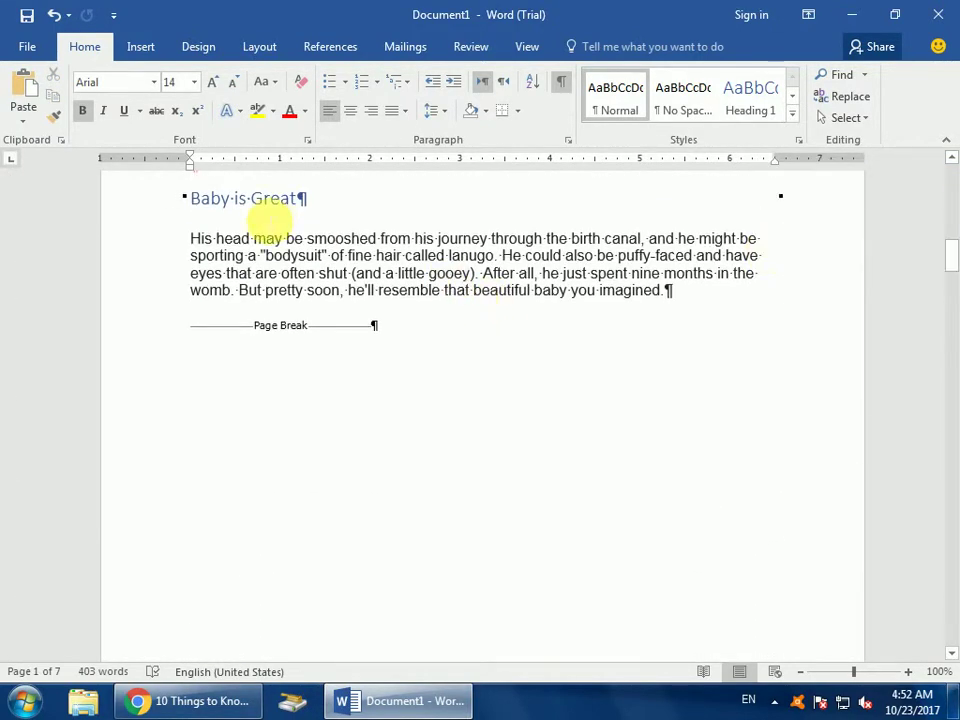
{"action": "left_click", "coordinate": [300, 199]}
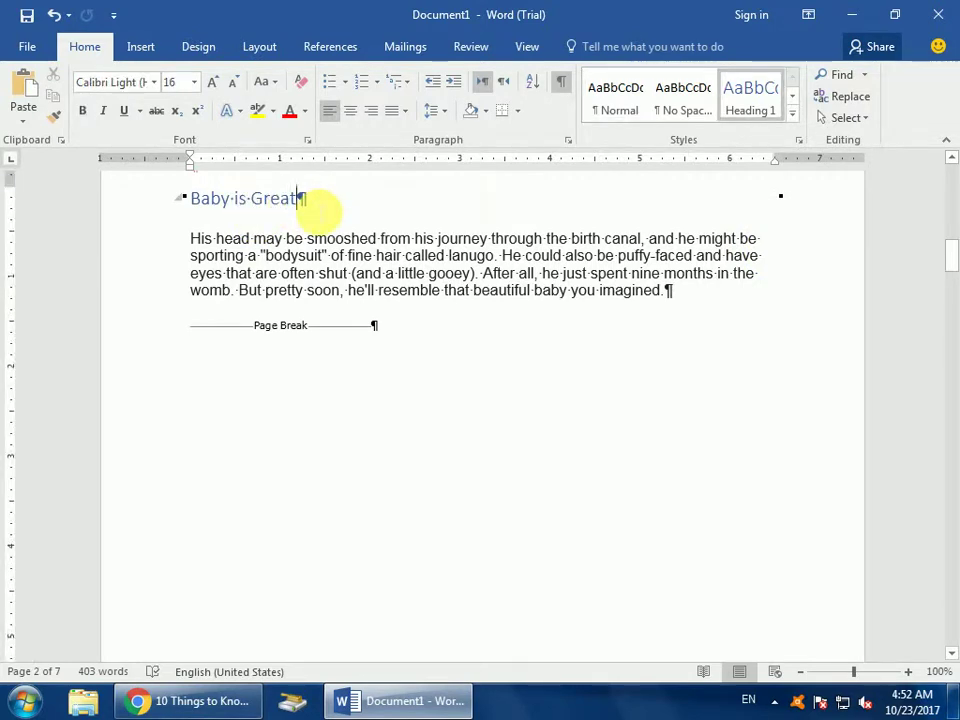
{"action": "key", "text": "ctrl+shift+Left"}
{"action": "key", "text": "ctrl+shift+Left"}
{"action": "key", "text": "ctrl+shift+Left"}
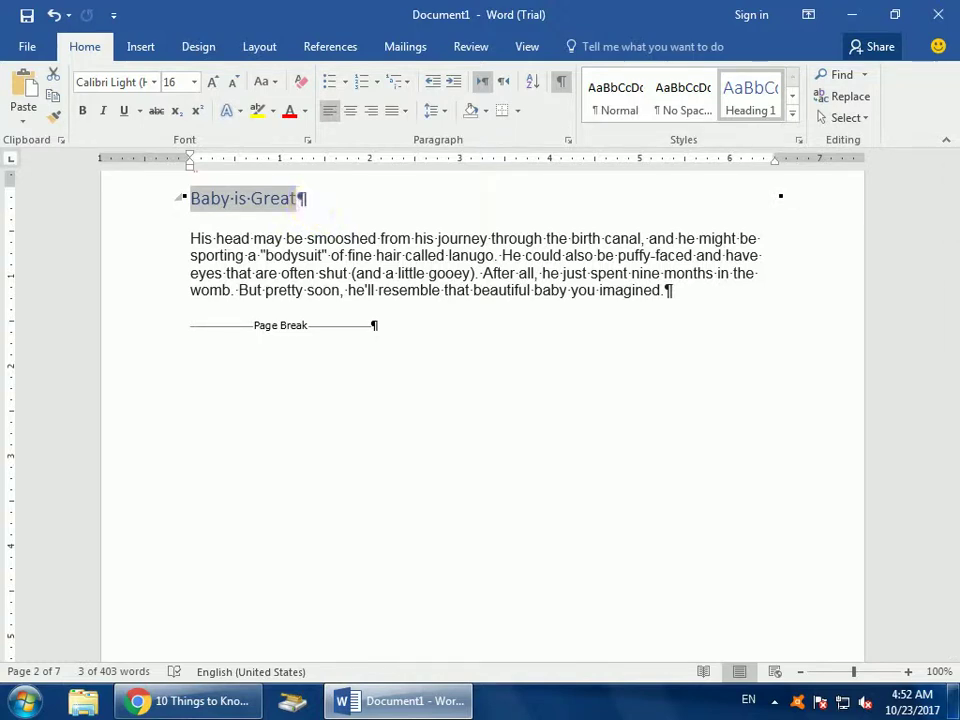
{"action": "type", "text": "Mar"}
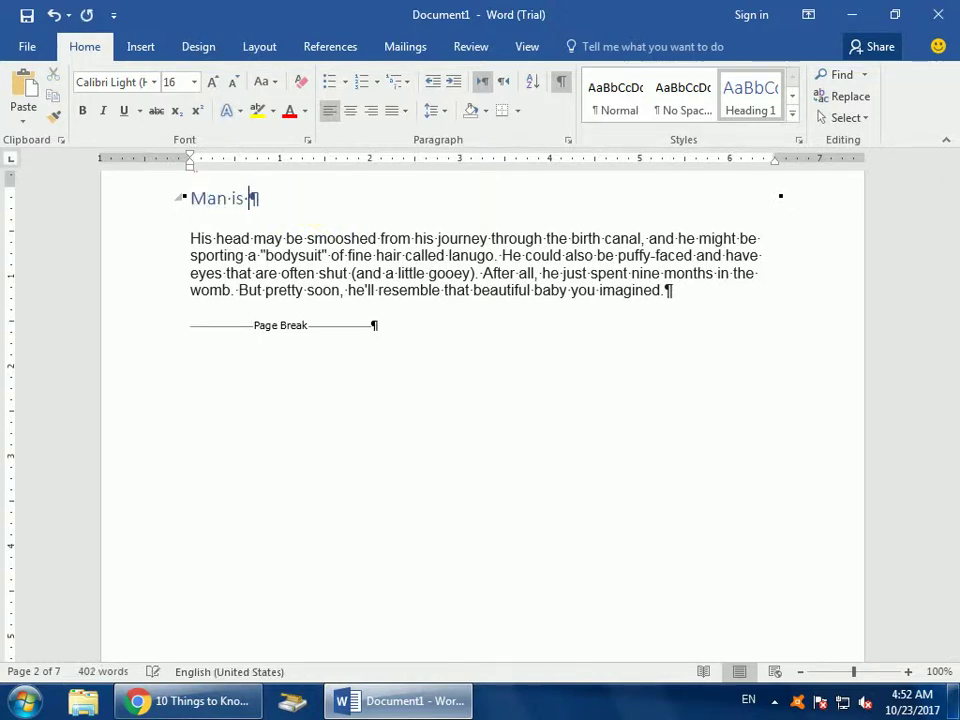
{"action": "left_click", "coordinate": [312, 204]}
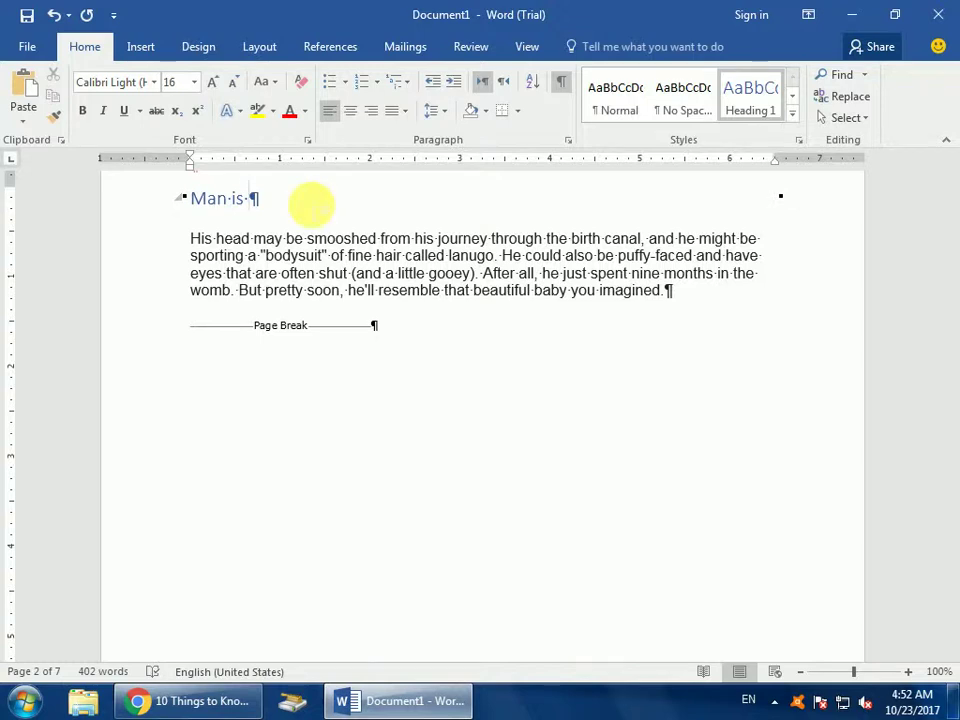
{"action": "type", "text": "Good"}
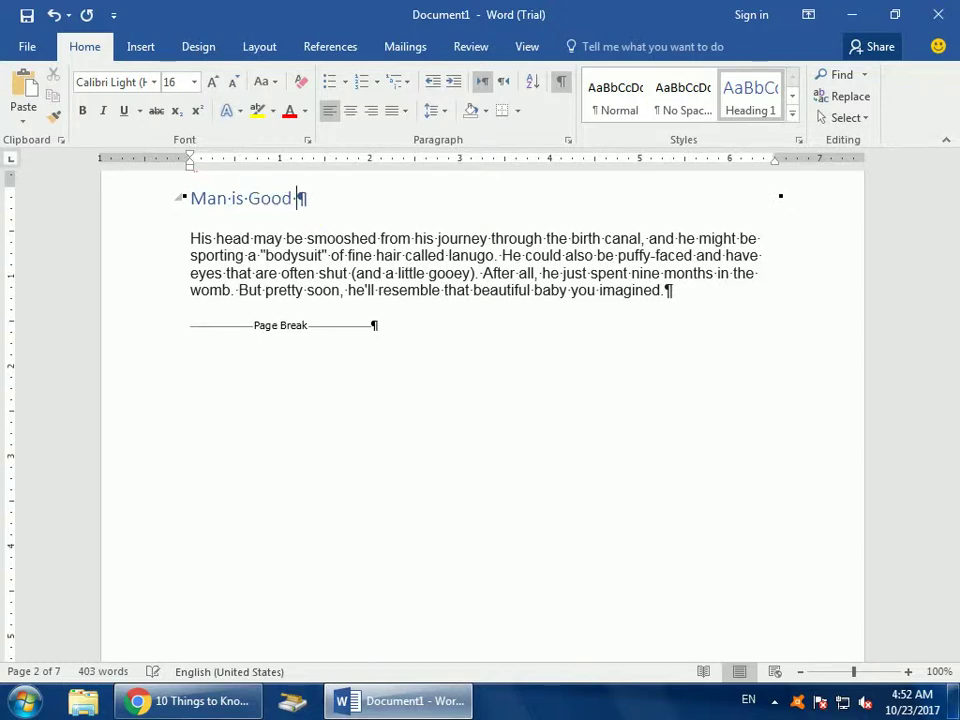
{"action": "left_click", "coordinate": [399, 377]}
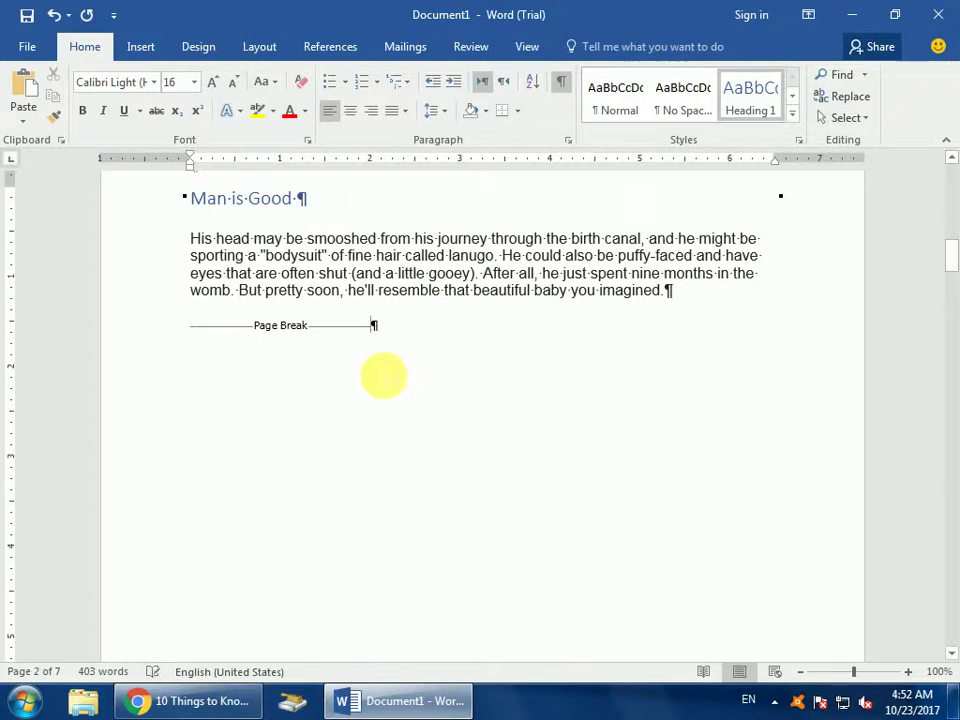
- Update the entire table of contents on page 1 to pick up the renamed page 2 heading
{"action": "left_click_drag", "start_coordinate": [952, 258], "coordinate": [949, 182]}
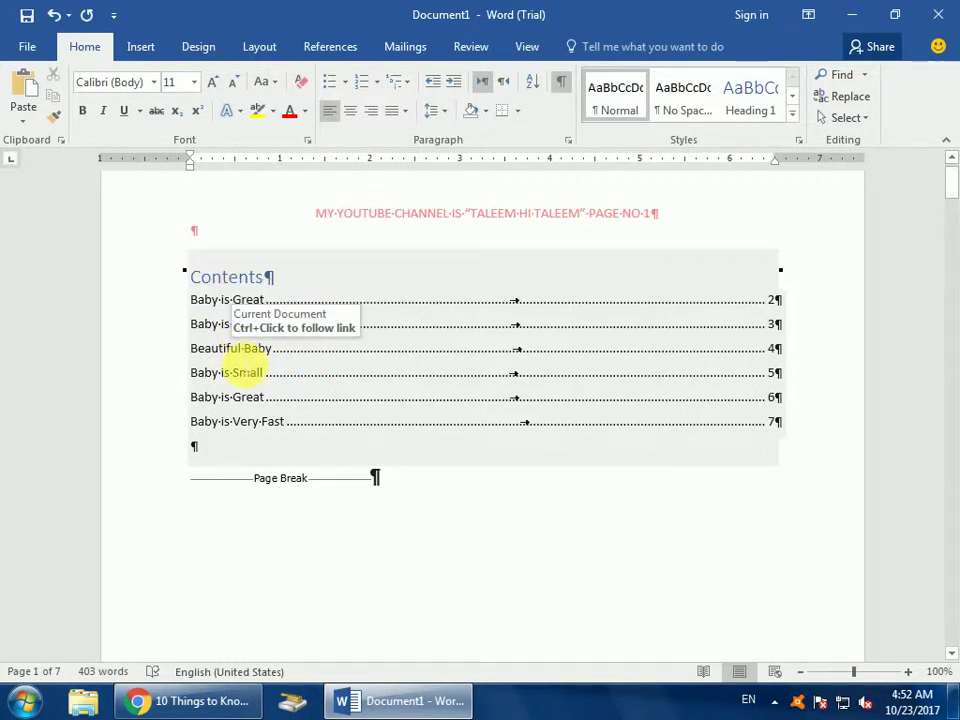
{"action": "left_click", "coordinate": [334, 47]}
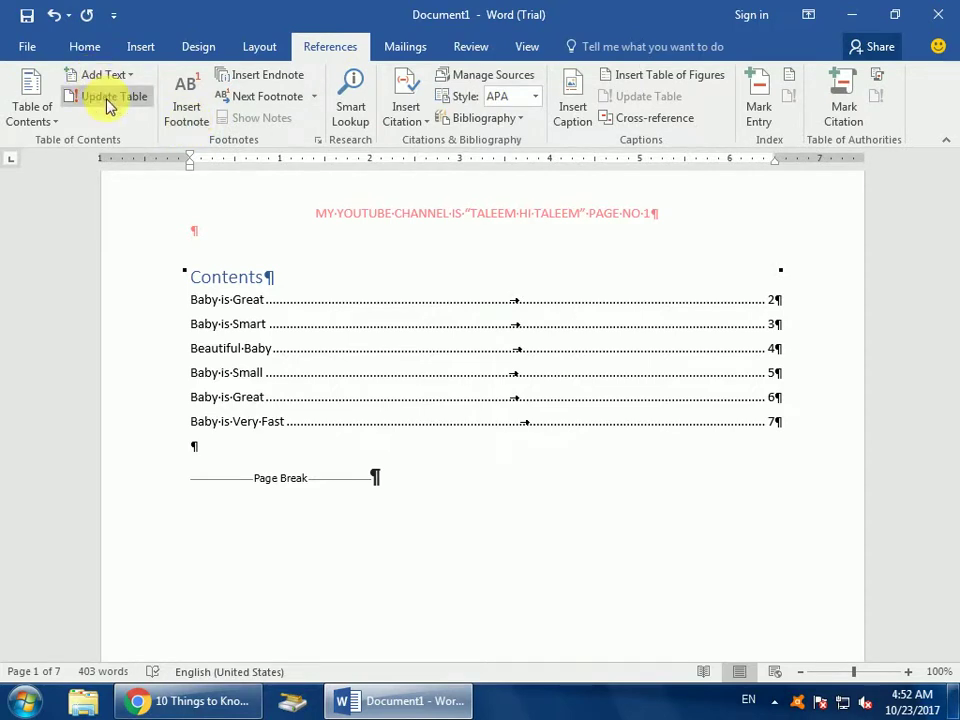
{"action": "left_click", "coordinate": [268, 298]}
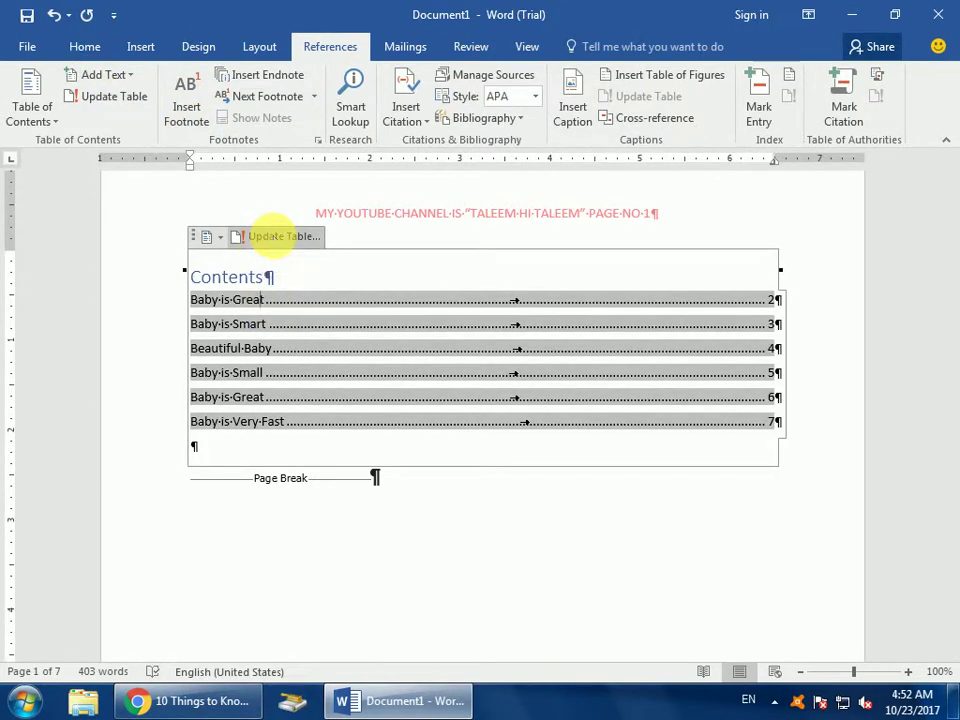
{"action": "left_click", "coordinate": [277, 237]}
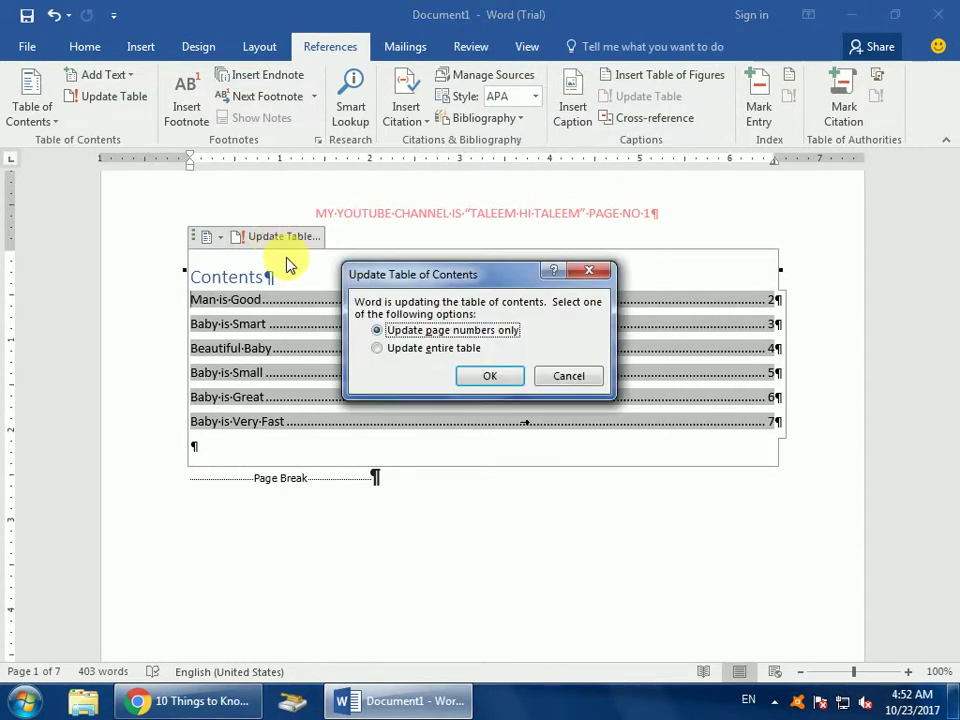
{"action": "left_click", "coordinate": [378, 349]}
{"action": "left_click", "coordinate": [490, 377]}
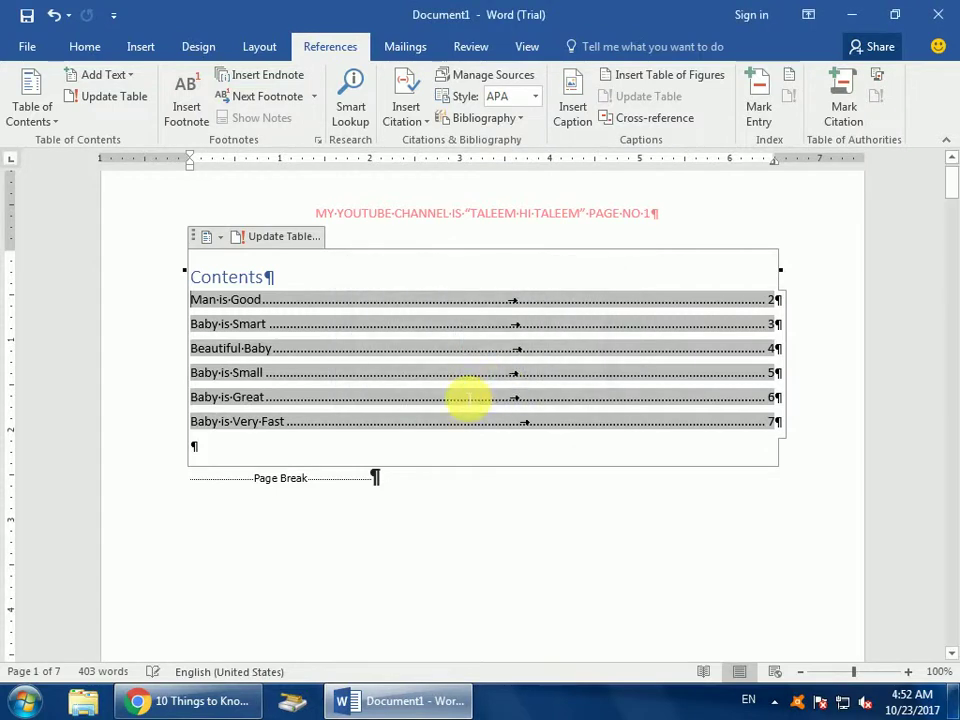